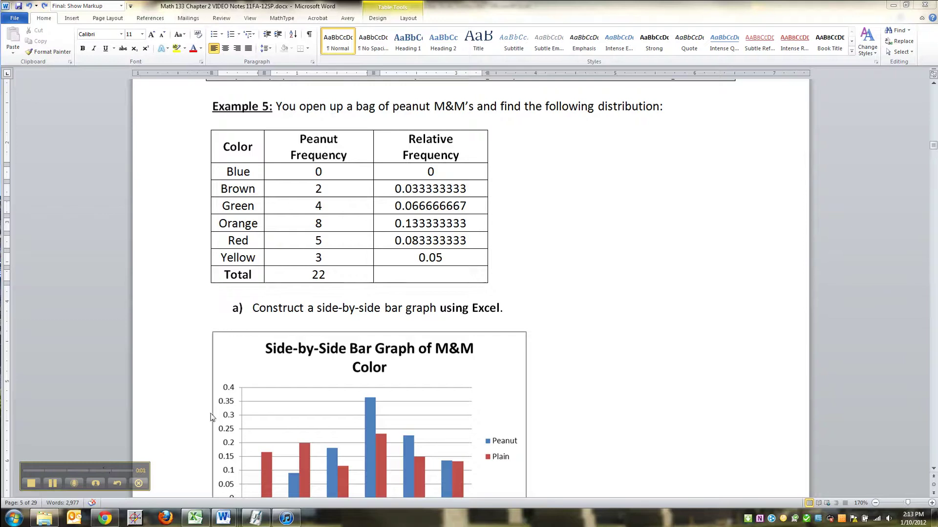
Check the Word table's old Relative Frequency cells, then switch to the Ch2_Video_Excel_Tuckey.xlsx workbook.
drag(450, 258, 430, 259)
click(427, 193)
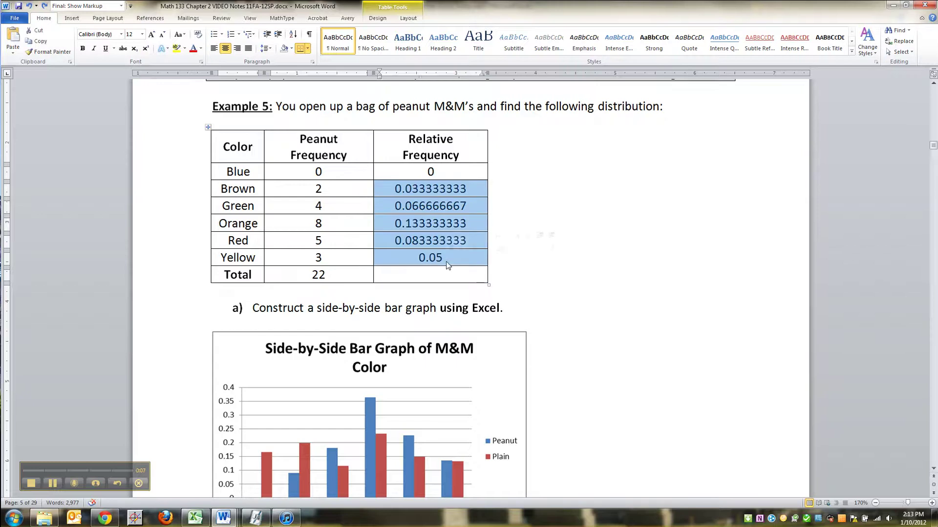
click(195, 517)
Check the G2 and F8 formulas, copy the peanut relative frequencies G2:G7, and return to Word.
click(366, 224)
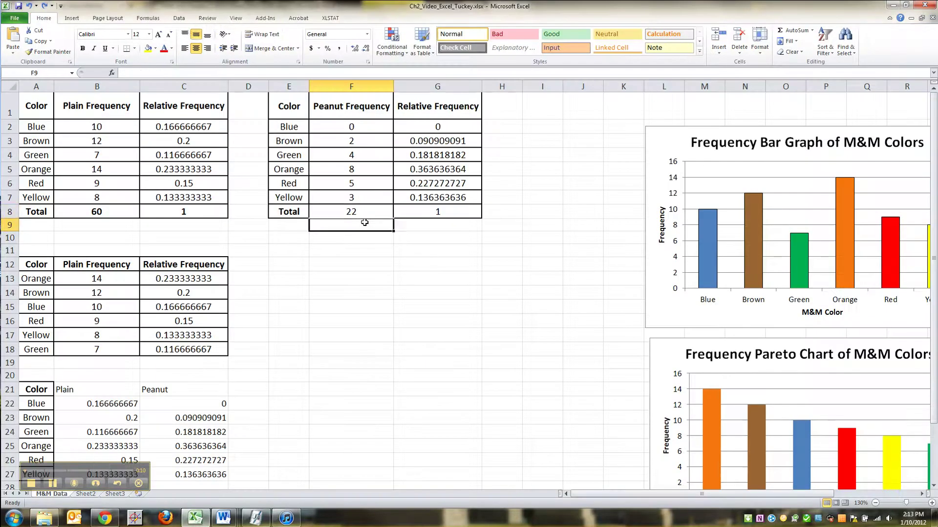
click(419, 128)
click(358, 205)
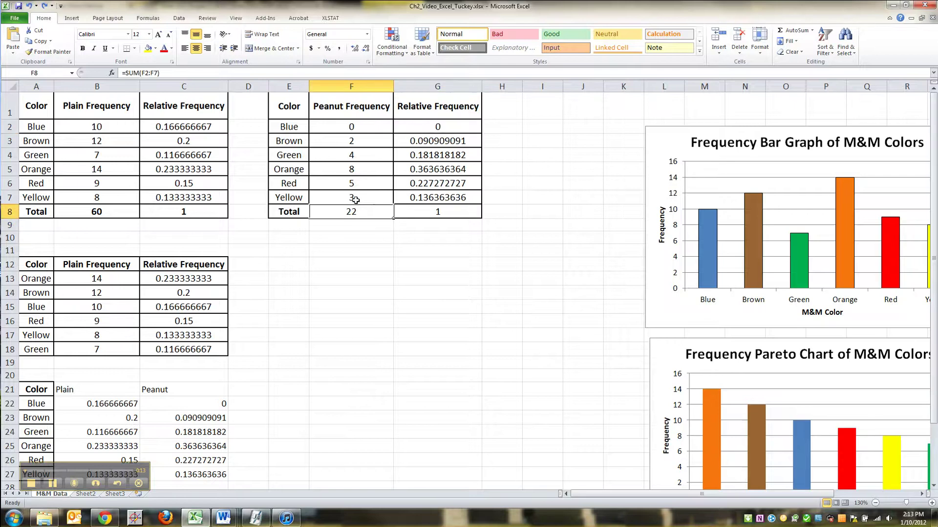
drag(438, 126, 448, 196)
key(ctrl+c)
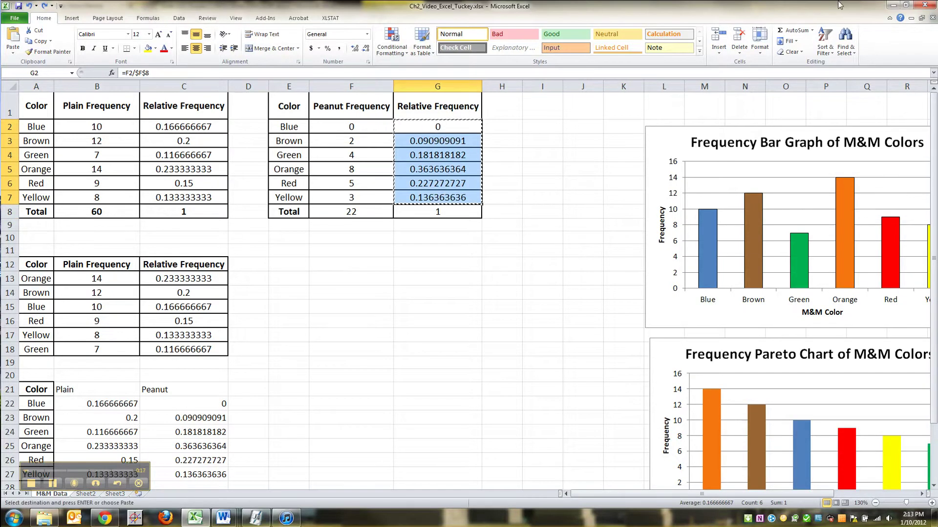
key(alt+Tab)
Paste the Excel peanut values (0 through 0.136363636) over the Blue–Yellow Relative Frequency cells.
click(449, 240)
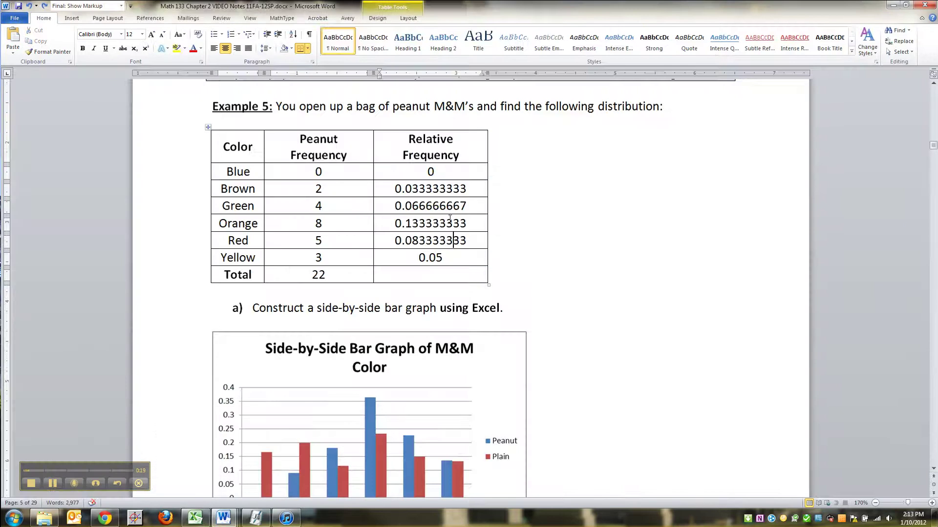
drag(444, 195, 440, 259)
key(ctrl+v)
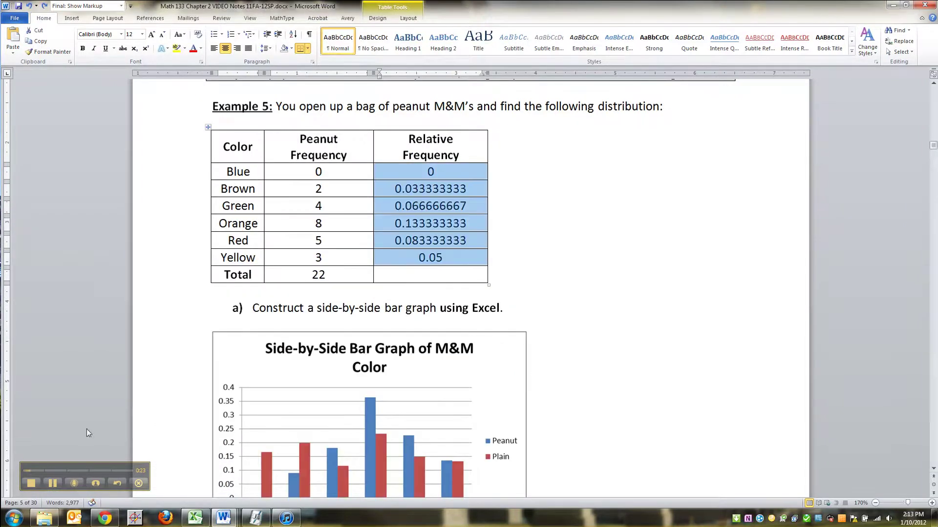
click(52, 483)
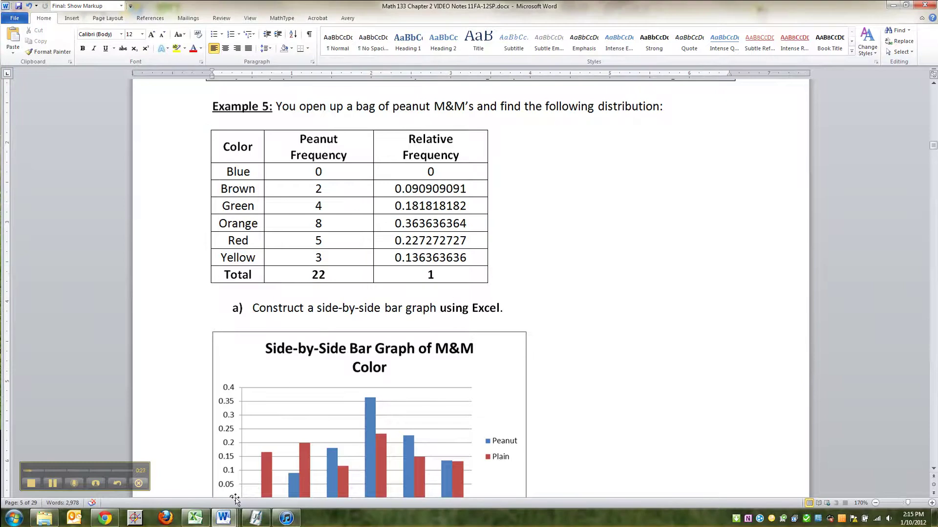
Back in Excel, review the Plain B21:B27 and Peanut C21:C27 comparison values.
click(195, 516)
click(397, 262)
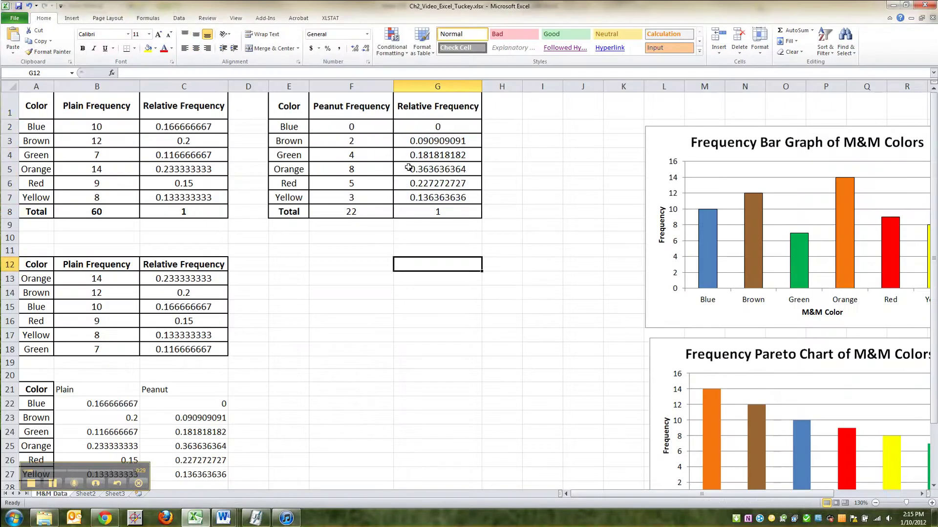
scroll(182, 380, down, 3)
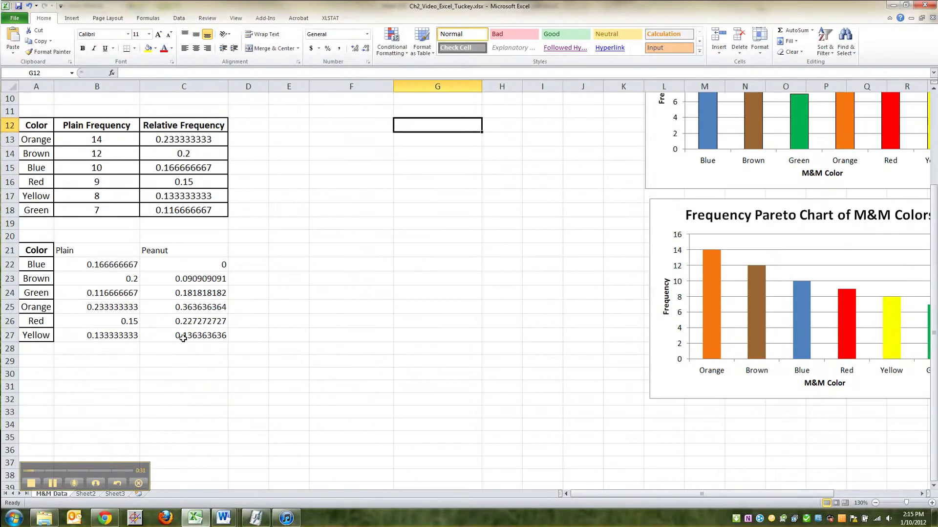
drag(109, 253, 113, 342)
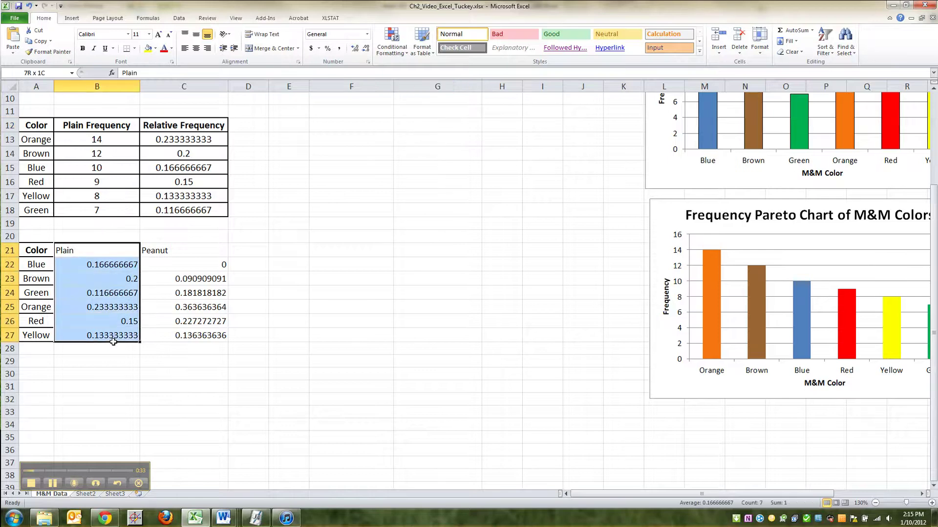
drag(198, 251, 199, 333)
click(101, 251)
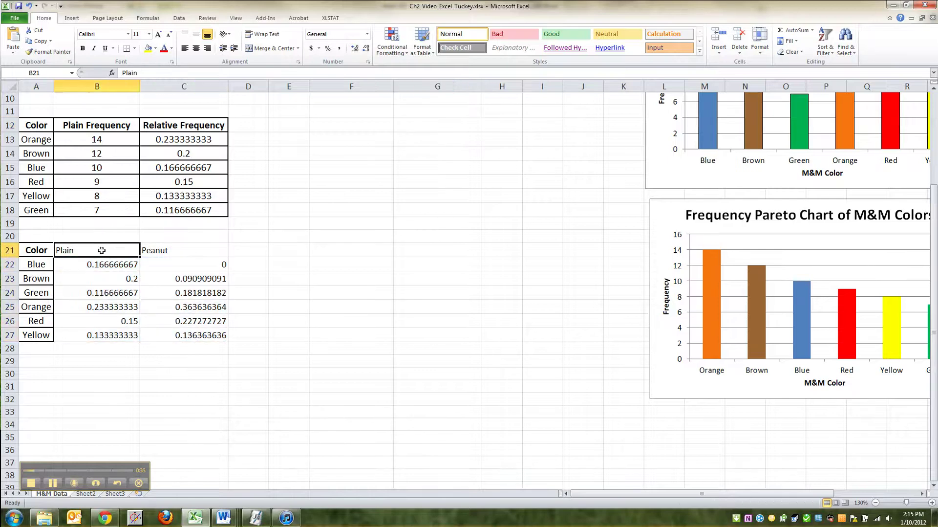
click(144, 249)
click(102, 261)
click(109, 250)
scroll(336, 301, up, 3)
scroll(322, 301, down, 2)
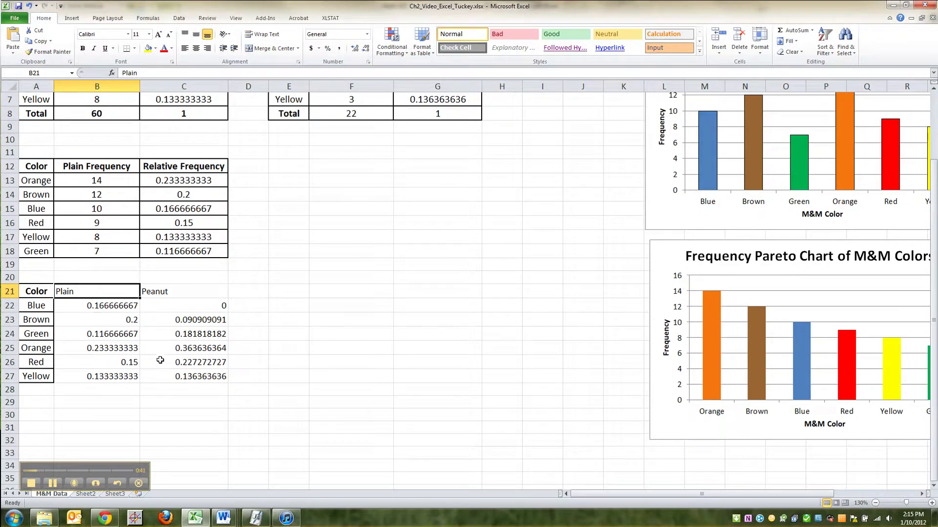
click(134, 368)
Give B21:C27 all borders with centred values, and bold the Plain and Peanut headers.
drag(192, 376, 68, 293)
click(136, 48)
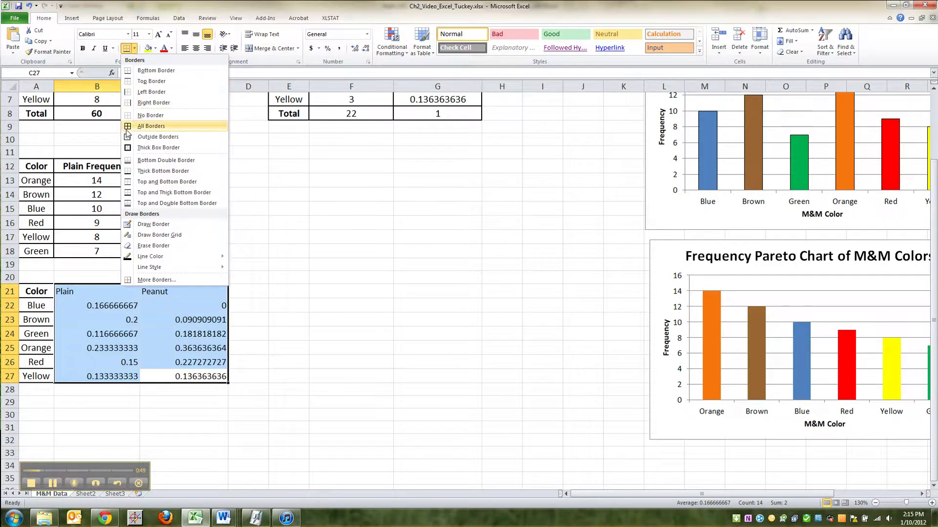
click(151, 126)
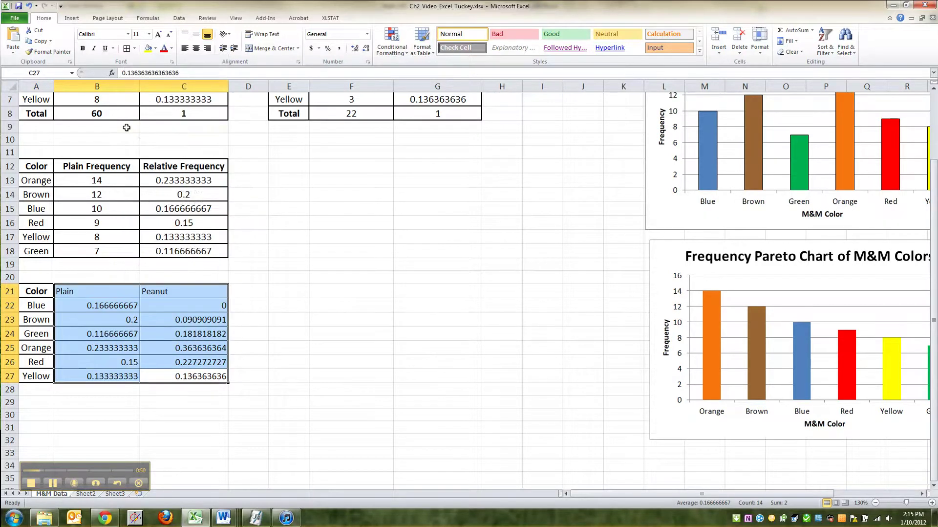
click(196, 49)
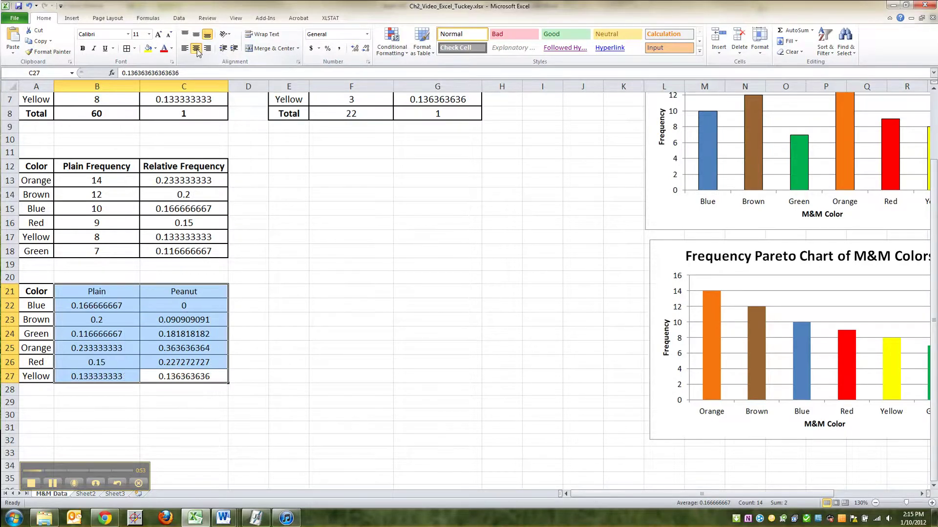
drag(171, 291, 120, 295)
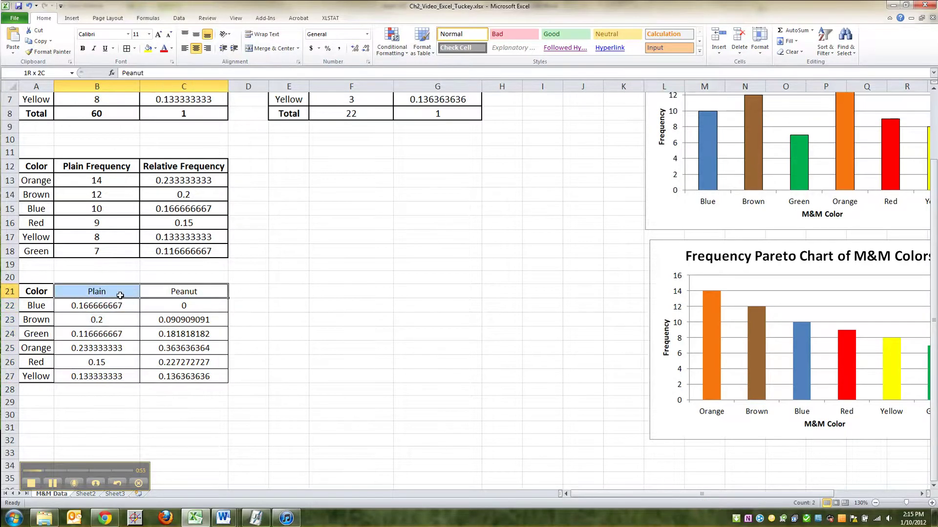
key(ctrl+b)
click(128, 328)
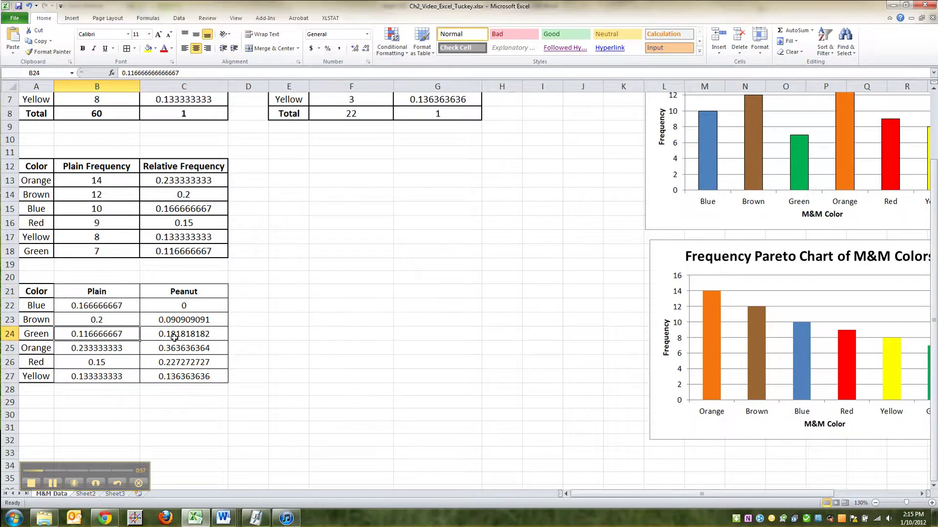
Reselect the Color, Plain, Peanut table and its columns, then select the peanut relative frequencies.
drag(186, 379, 36, 293)
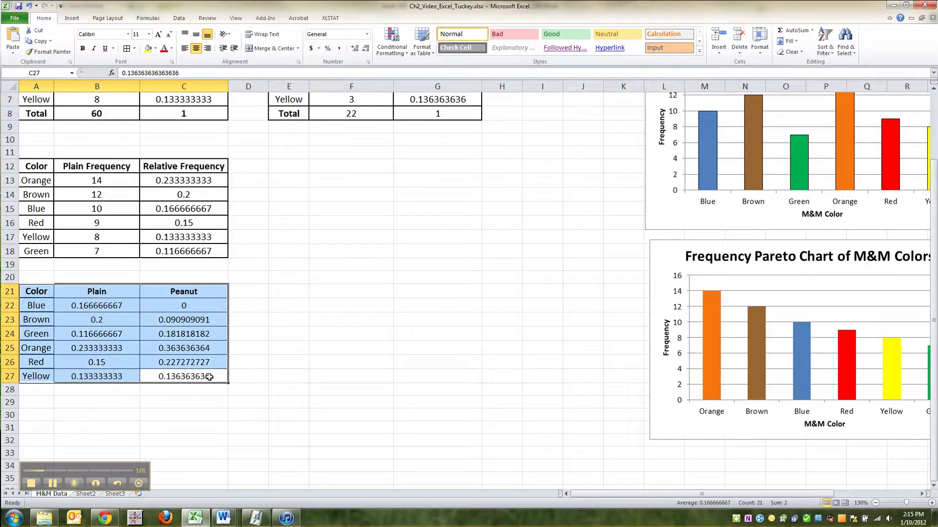
click(209, 376)
drag(209, 376, 20, 288)
click(101, 293)
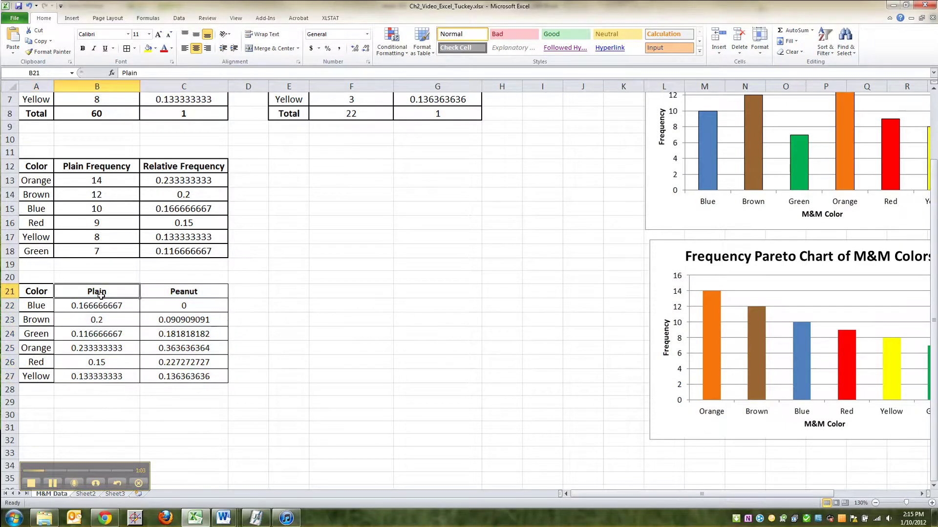
drag(100, 293, 111, 376)
drag(180, 293, 184, 375)
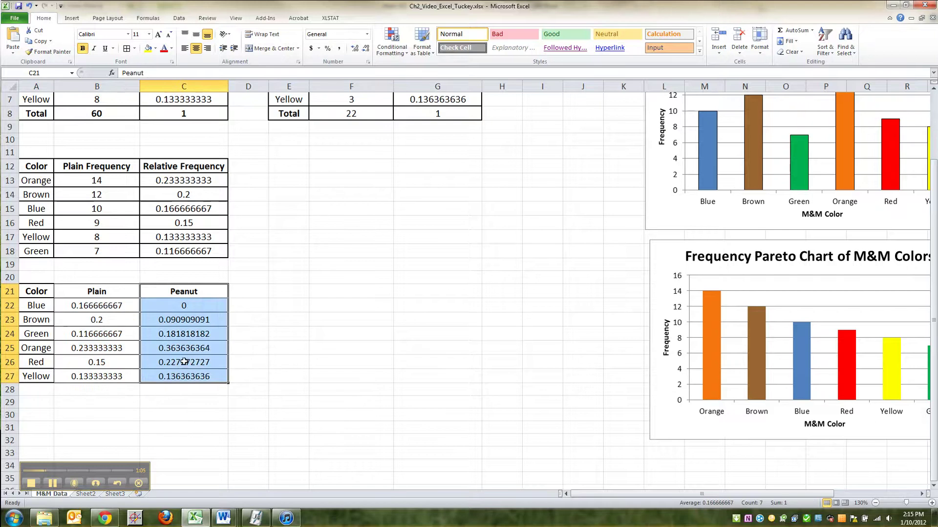
click(77, 299)
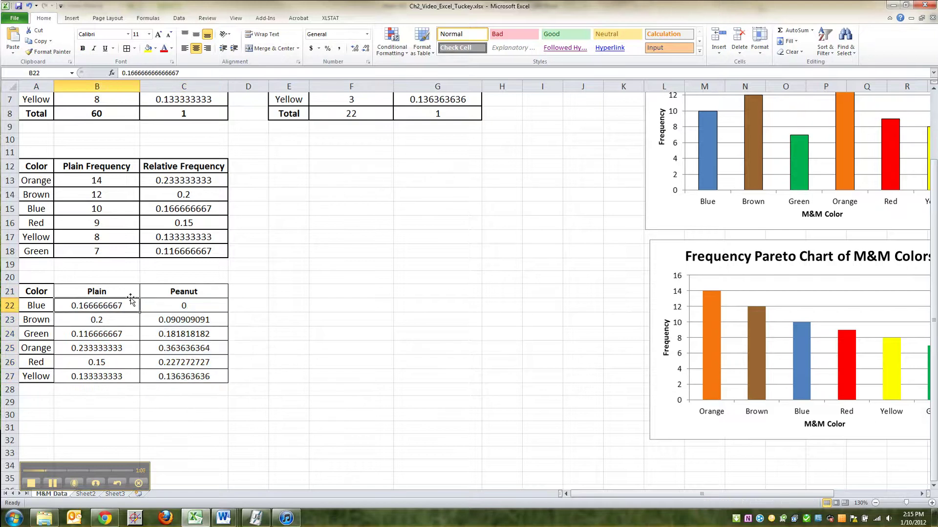
scroll(163, 297, up, 2)
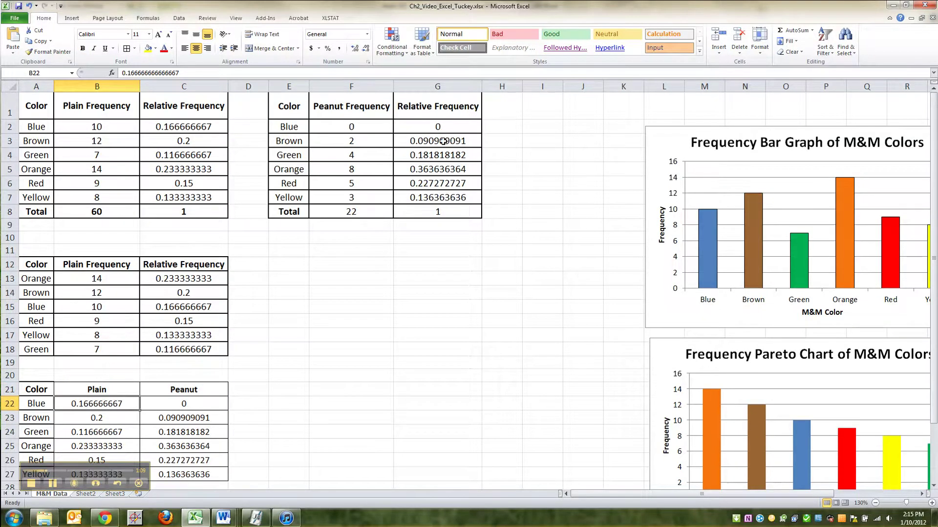
drag(439, 127, 440, 197)
Copy the peanut relative frequency formulas and paste them into D22:D27.
key(ctrl+c)
scroll(274, 301, down, 5)
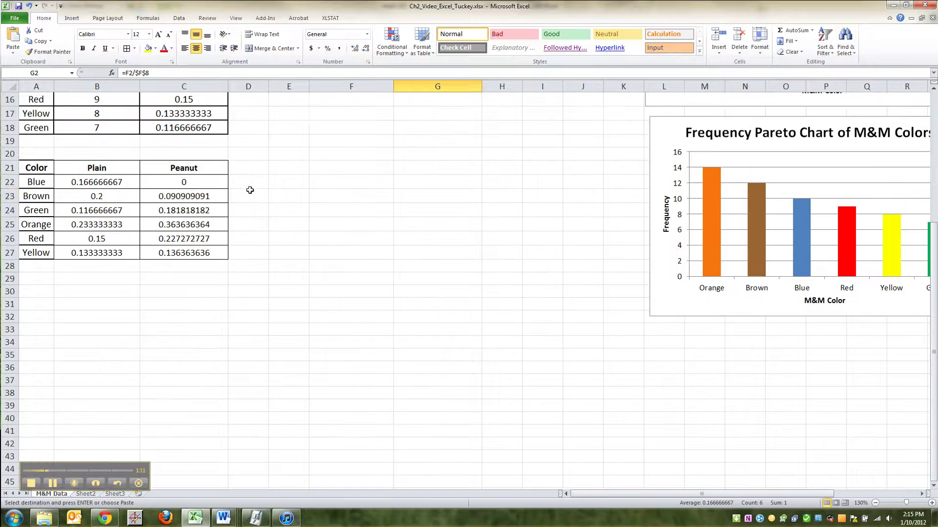
click(249, 185)
key(ctrl+v)
scroll(342, 235, up, 3)
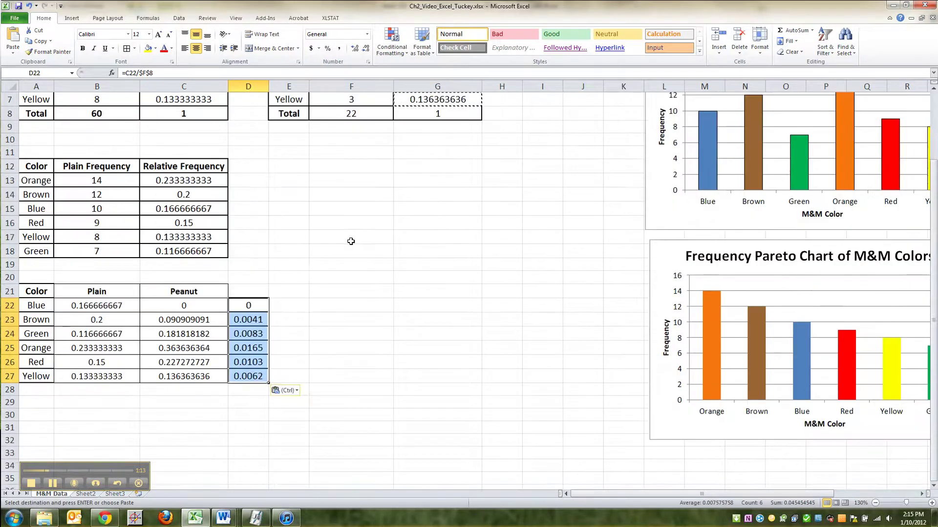
scroll(409, 246, up, 2)
scroll(424, 177, down, 4)
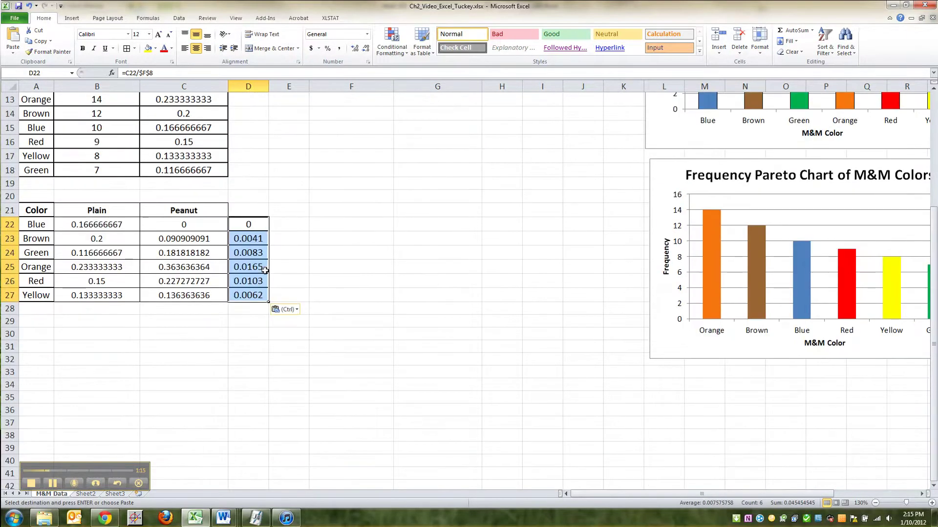
Inspect the formulas behind D22 and D23, leaving them unchanged.
click(249, 223)
click(184, 86)
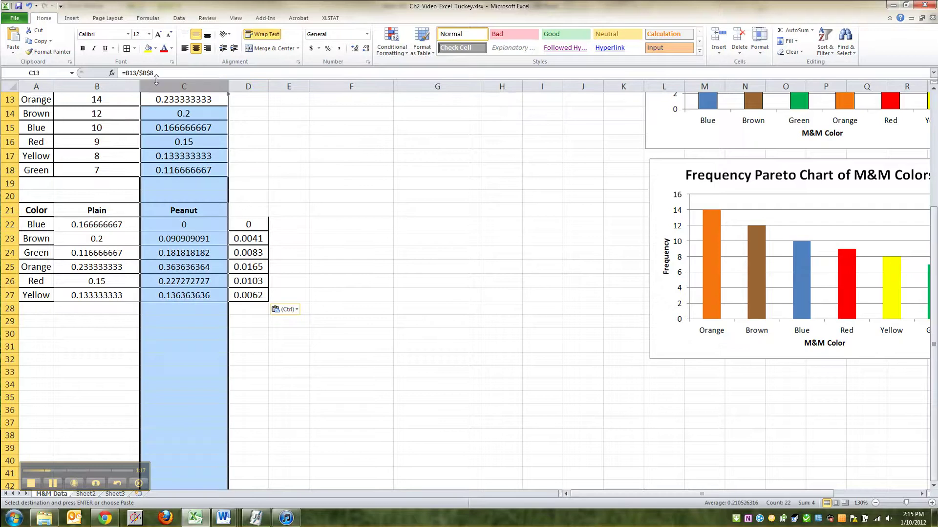
click(248, 238)
click(134, 72)
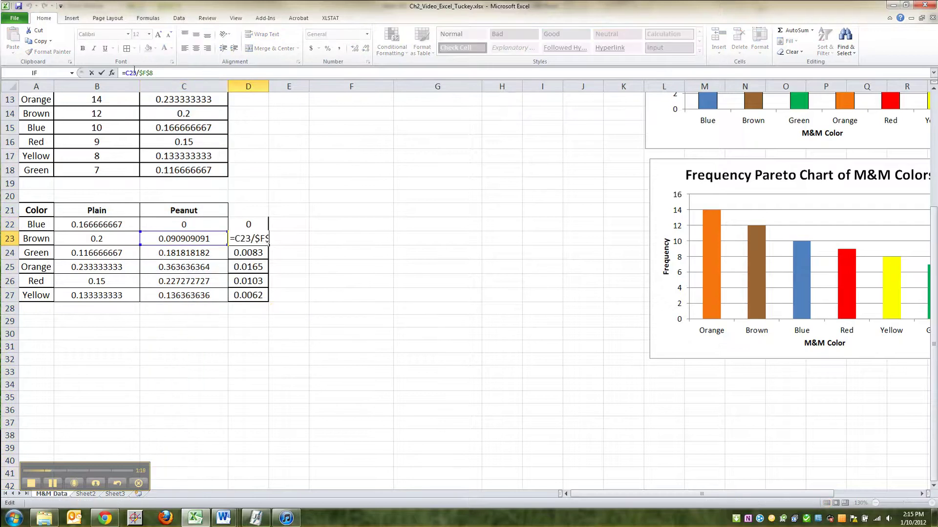
key(Return)
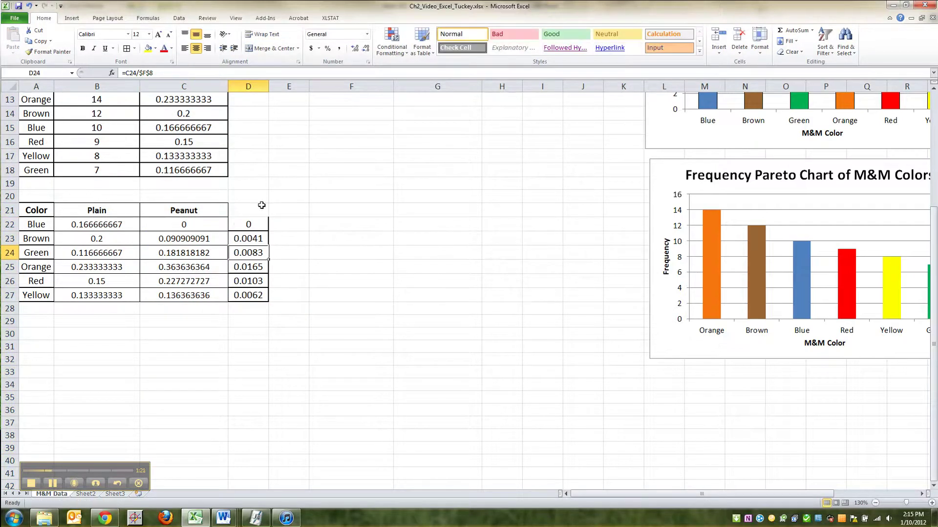
Clear the computed values from column D and select the Color, Plain and Peanut table.
drag(262, 200, 254, 309)
key(Delete)
key(ctrl+z)
key(ctrl+z)
key(ctrl+z)
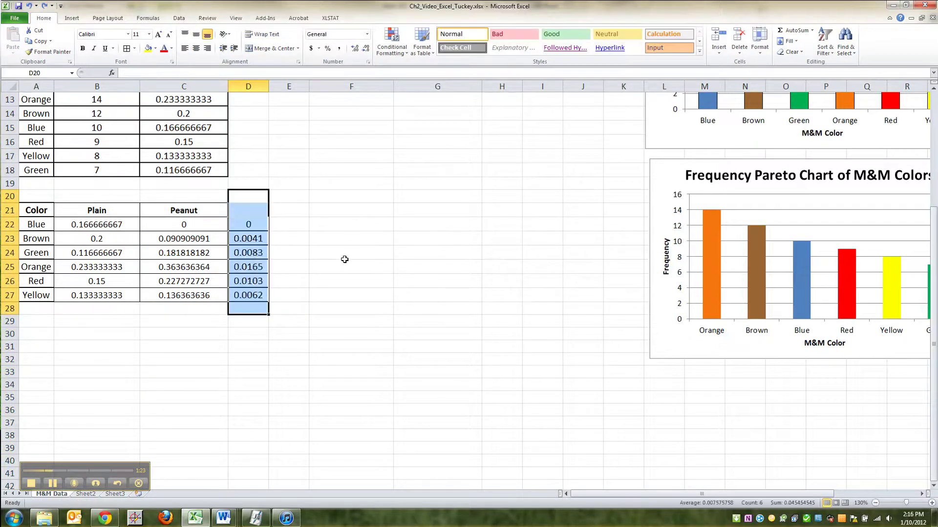
click(322, 234)
scroll(145, 293, up, 3)
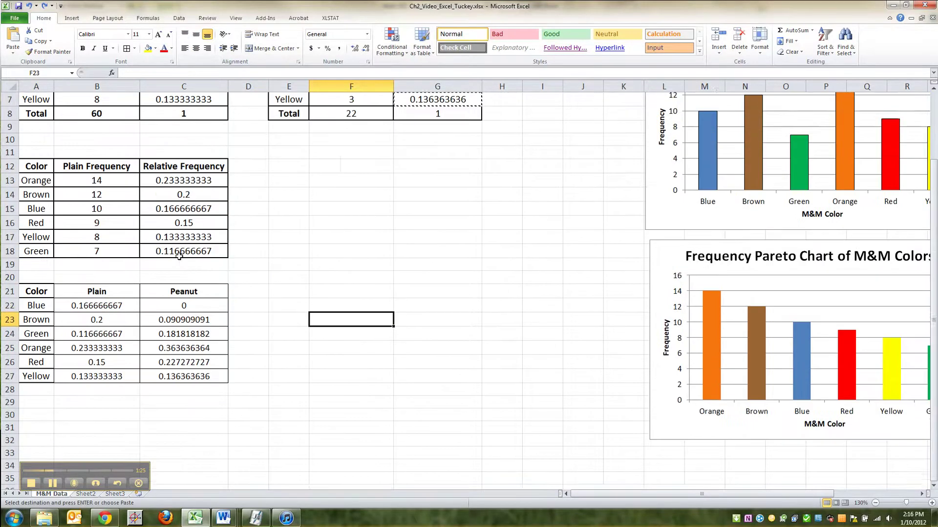
drag(98, 347, 205, 421)
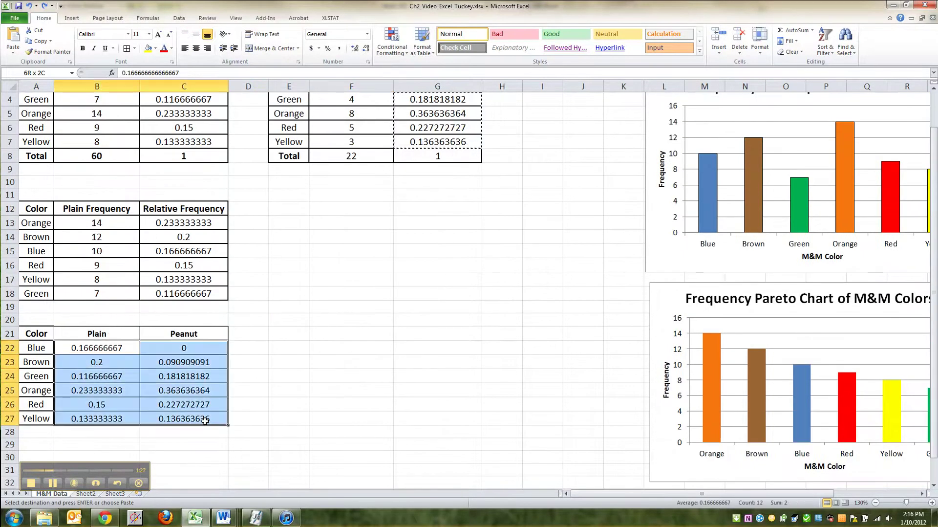
drag(42, 332, 196, 420)
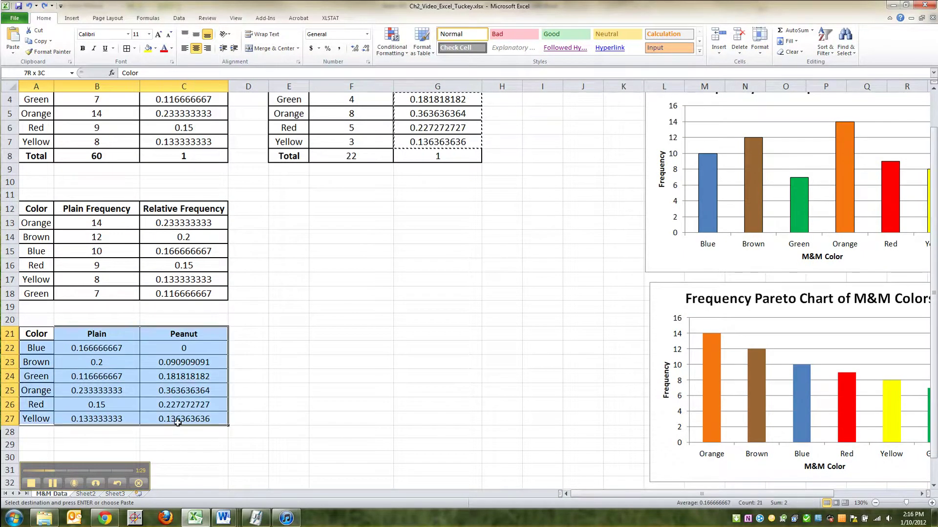
Add the bold title 'Side-by-Side Bar Graph Distribution' above the comparison table.
scroll(141, 322, up, 1)
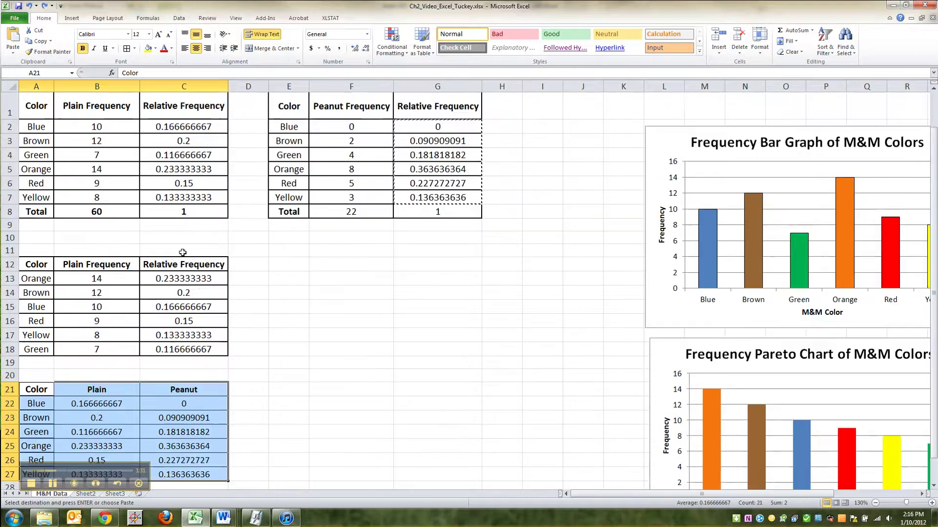
scroll(92, 435, down, 2)
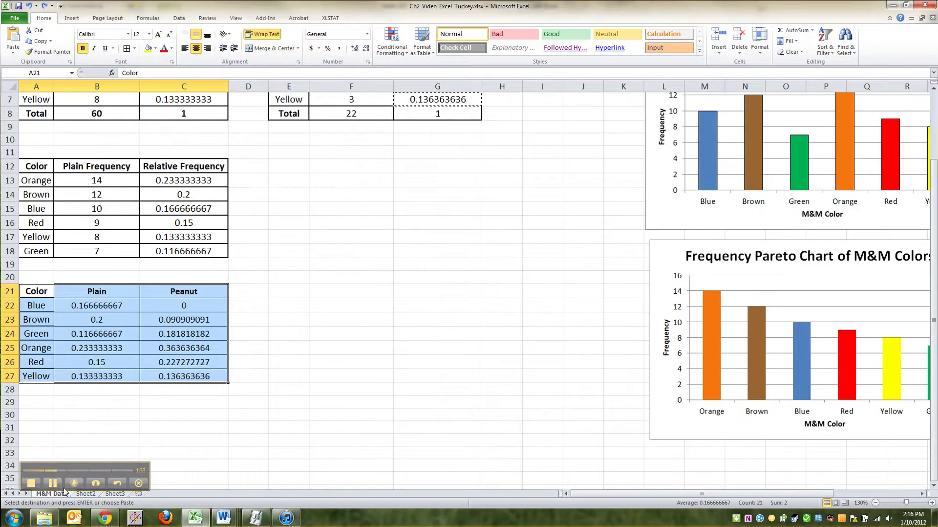
click(70, 276)
text(Side-by)
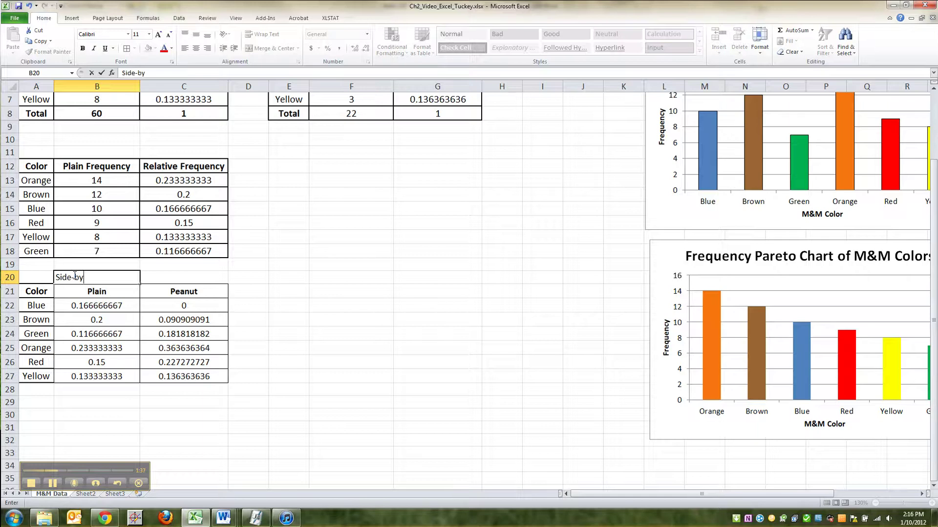
text(-Side Bar Graph Distributi)
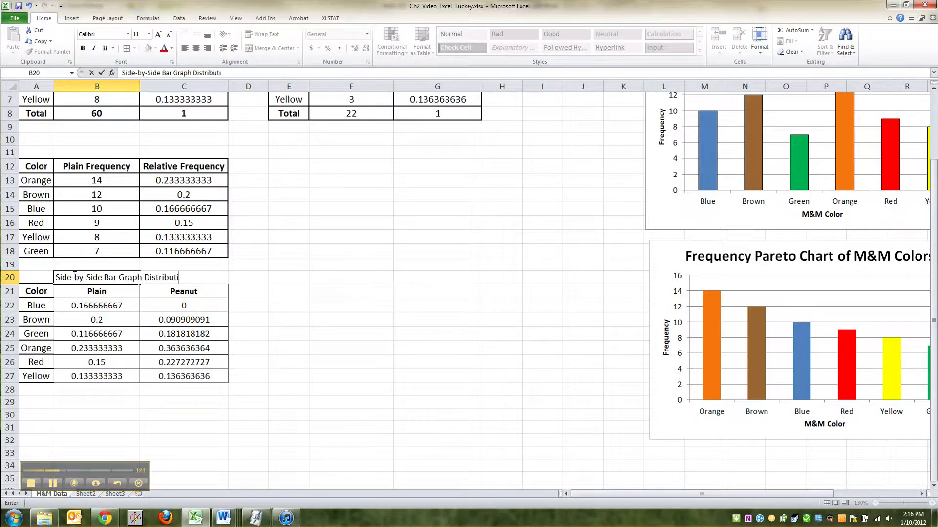
text(on)
key(Return)
key(Up)
key(ctrl+b)
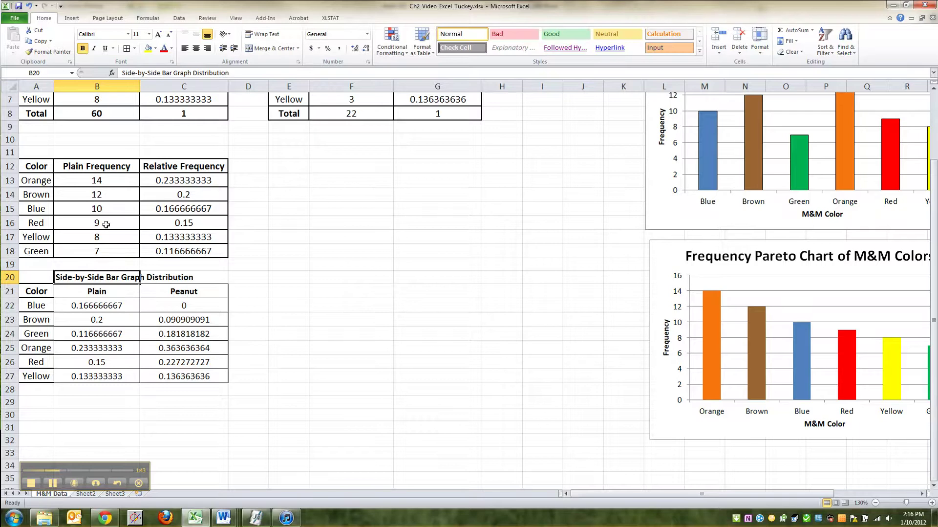
Add the bold title 'Pareto Chart Distribution' above the plain frequency table and select its row.
click(80, 141)
click(80, 152)
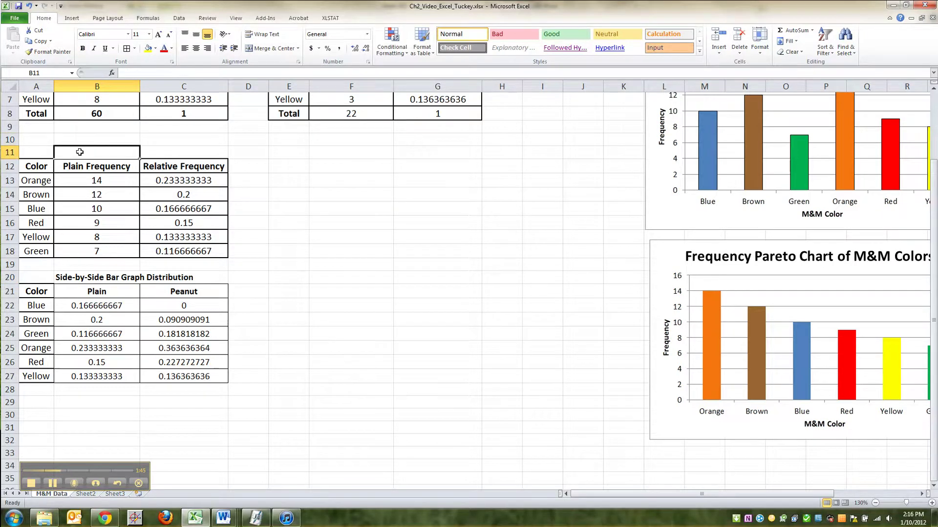
key(ctrl+b)
text(Paret)
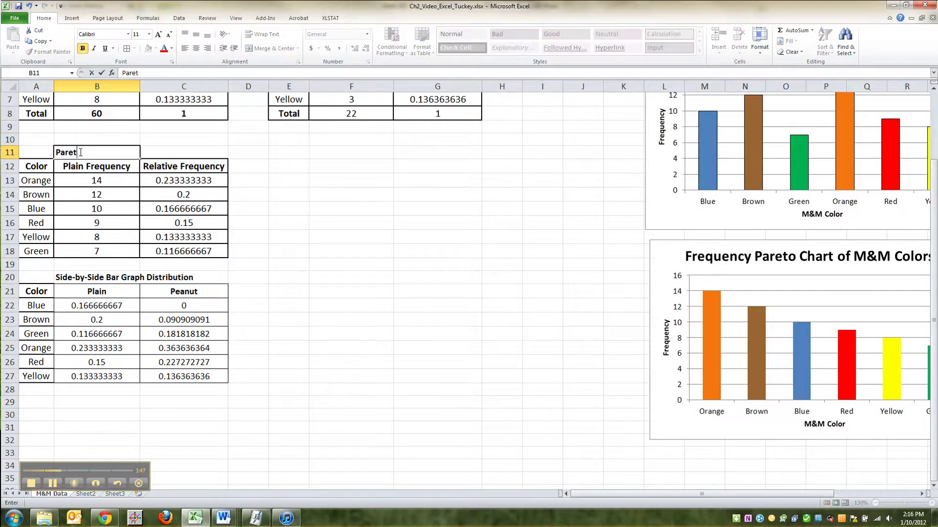
text(o Chart Distribution)
key(Return)
click(80, 152)
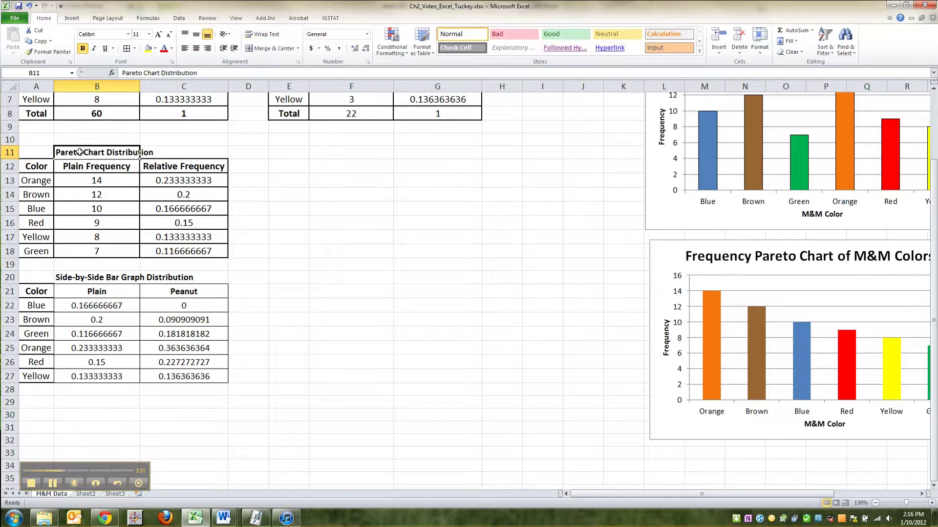
drag(46, 152, 171, 156)
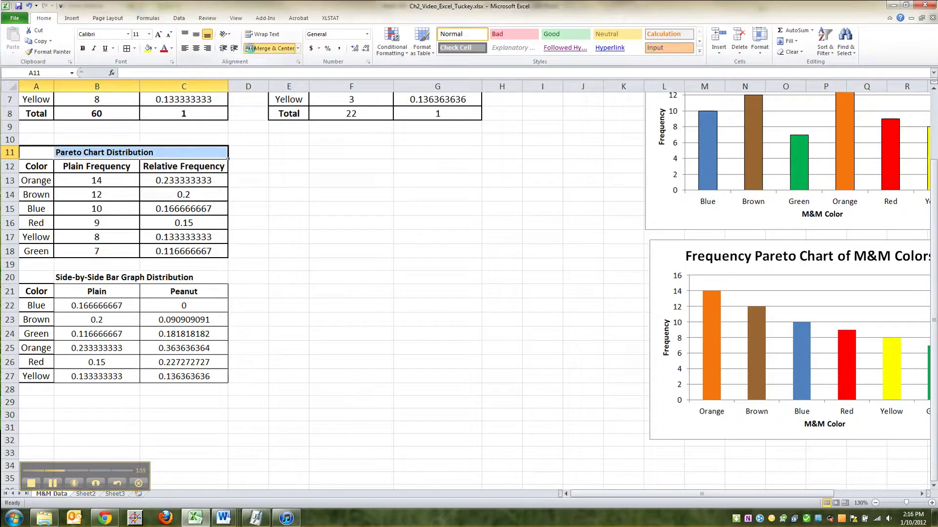
Merge and centre both titles across columns A–C, then select the A21:C27 table.
click(272, 48)
click(55, 277)
drag(54, 277, 158, 277)
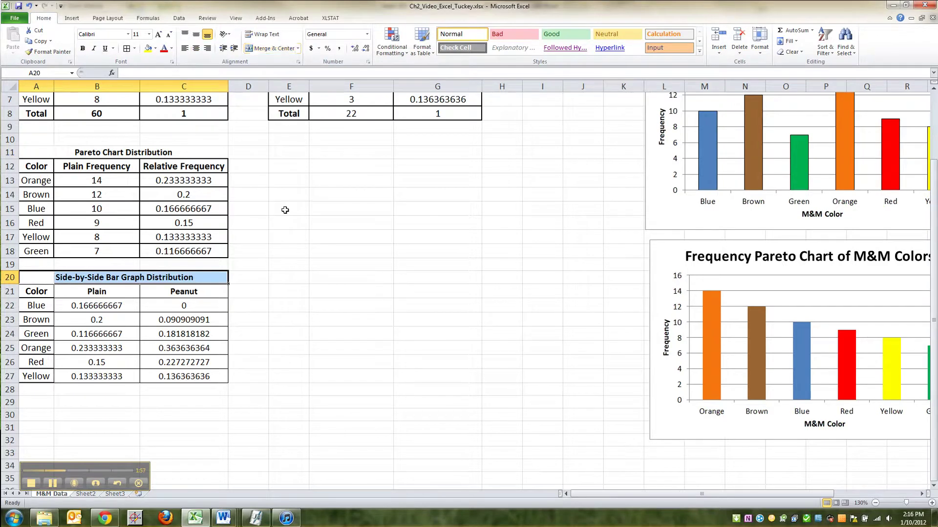
click(253, 49)
click(276, 333)
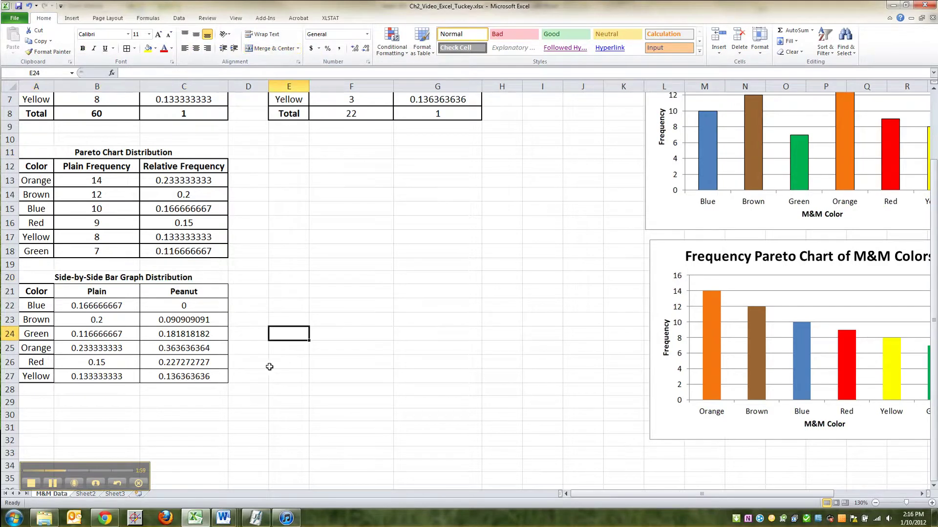
click(179, 385)
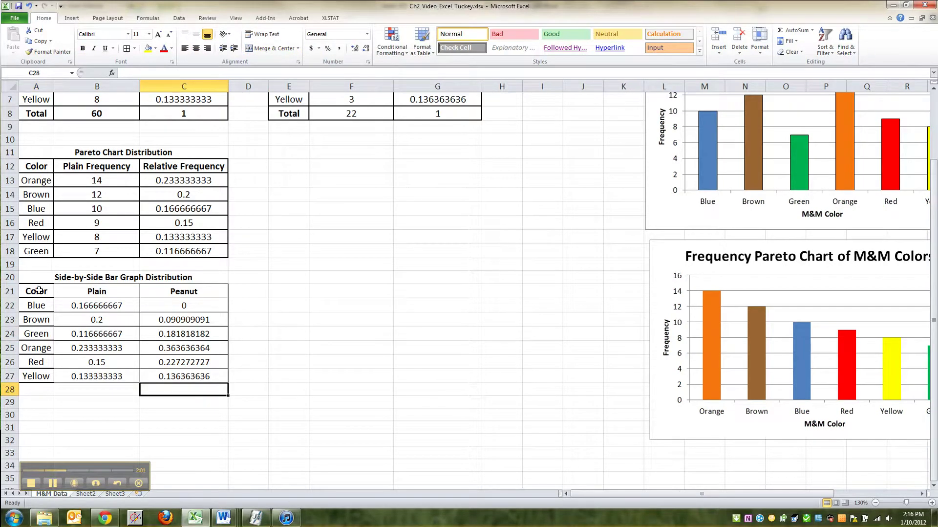
drag(40, 290, 165, 374)
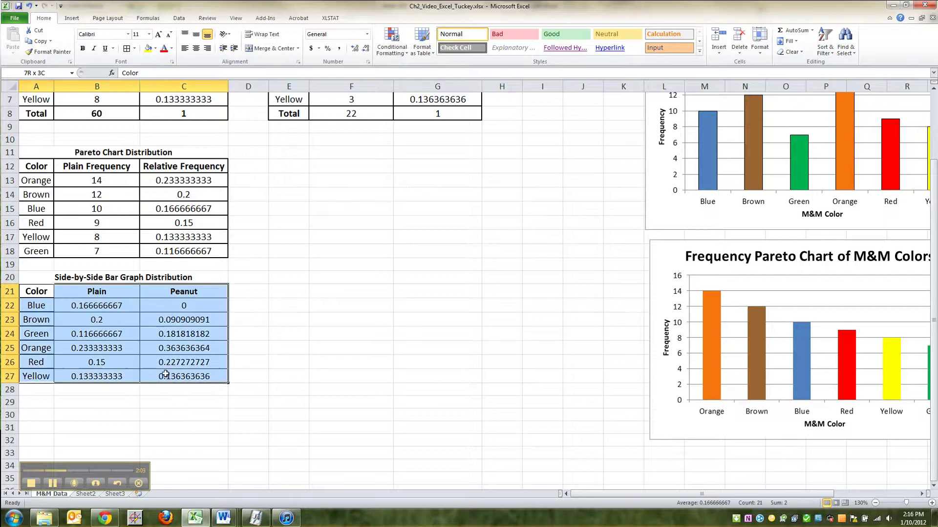
Insert a 2-D clustered column chart of A21:C27 and drag it beside the tables.
click(71, 18)
click(188, 39)
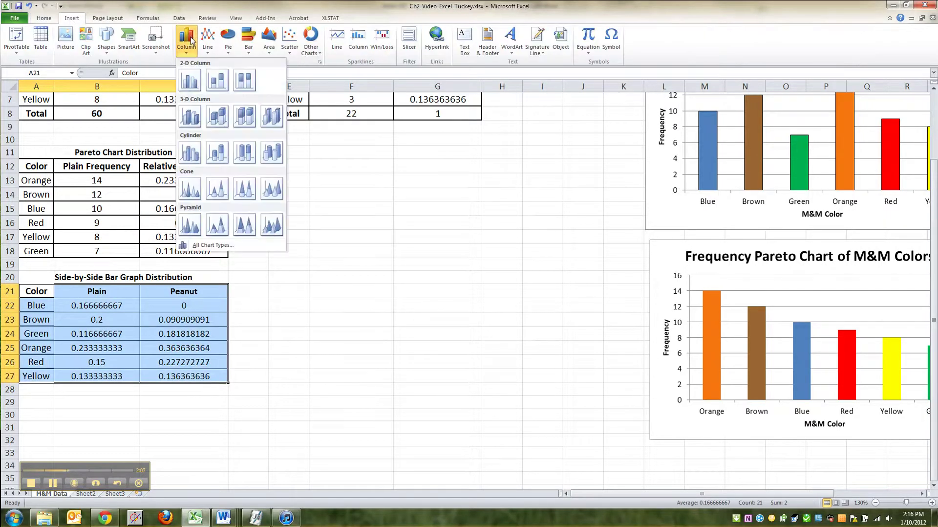
click(197, 87)
drag(463, 206, 414, 176)
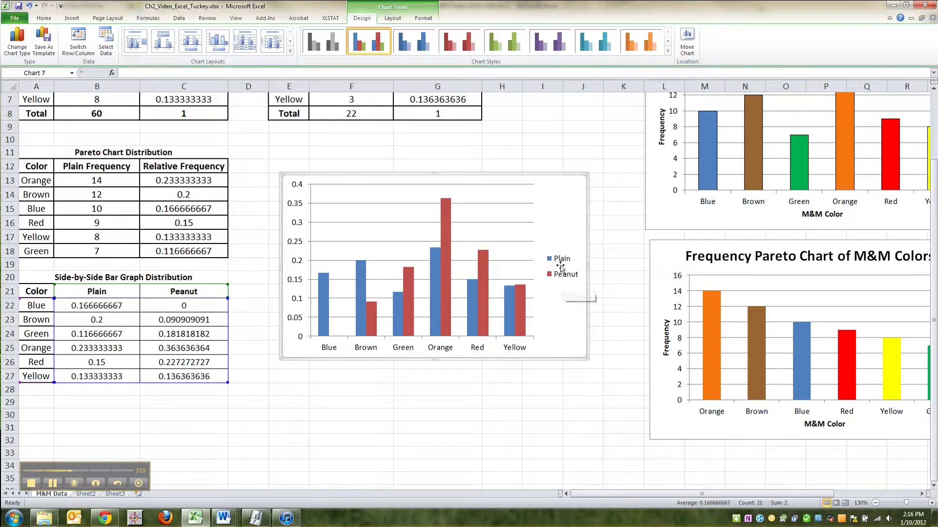
Fill the chart's Plain bars brown and its Peanut bars yellow.
click(436, 263)
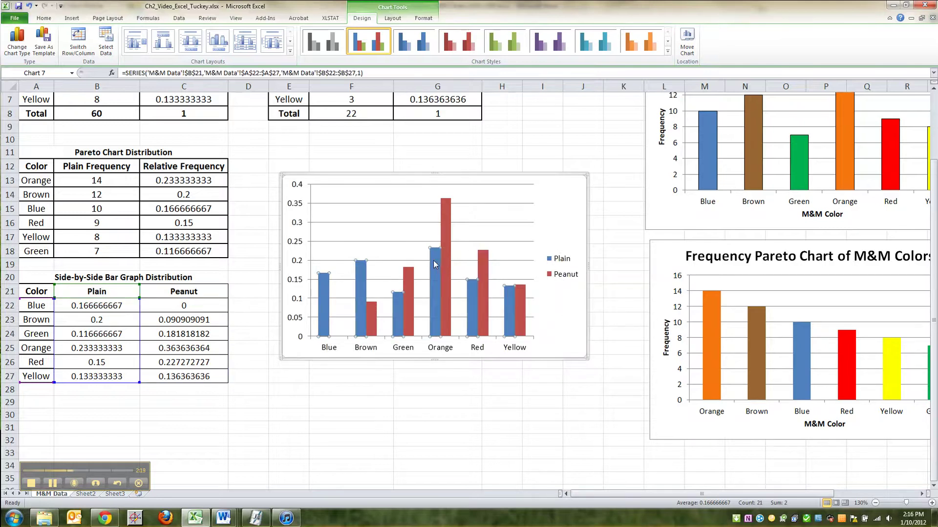
right_click(435, 263)
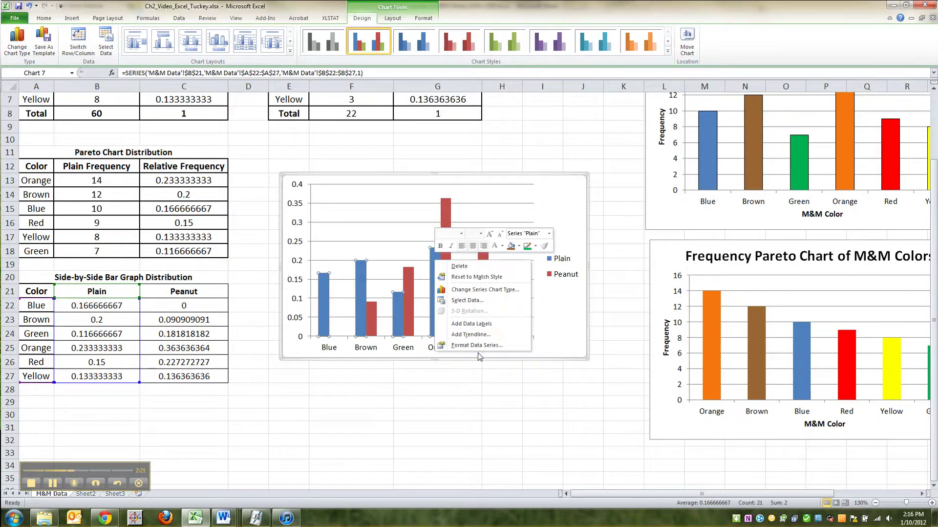
click(518, 247)
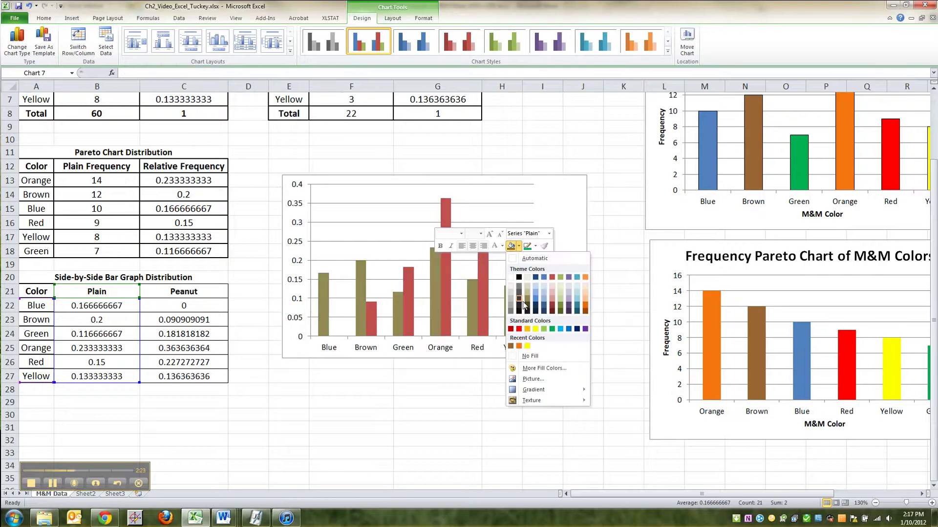
click(511, 346)
click(485, 300)
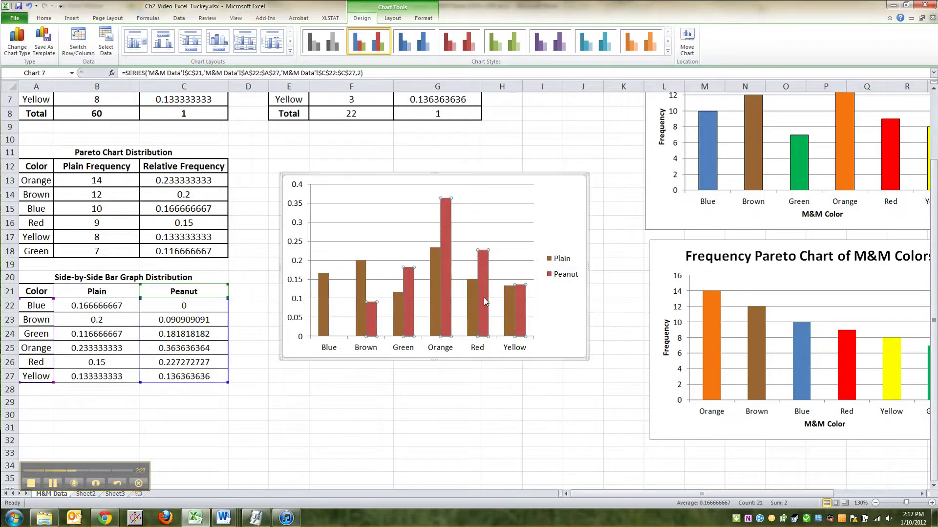
right_click(485, 296)
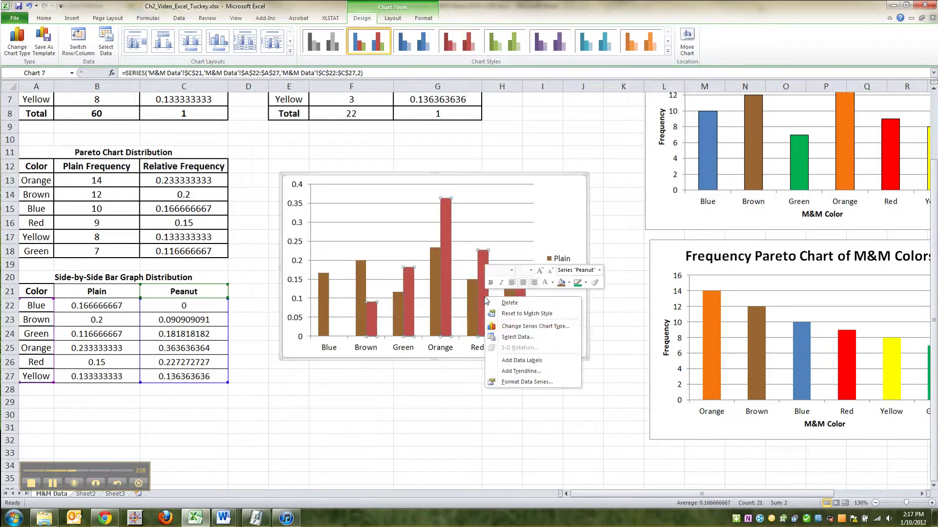
click(568, 281)
click(578, 382)
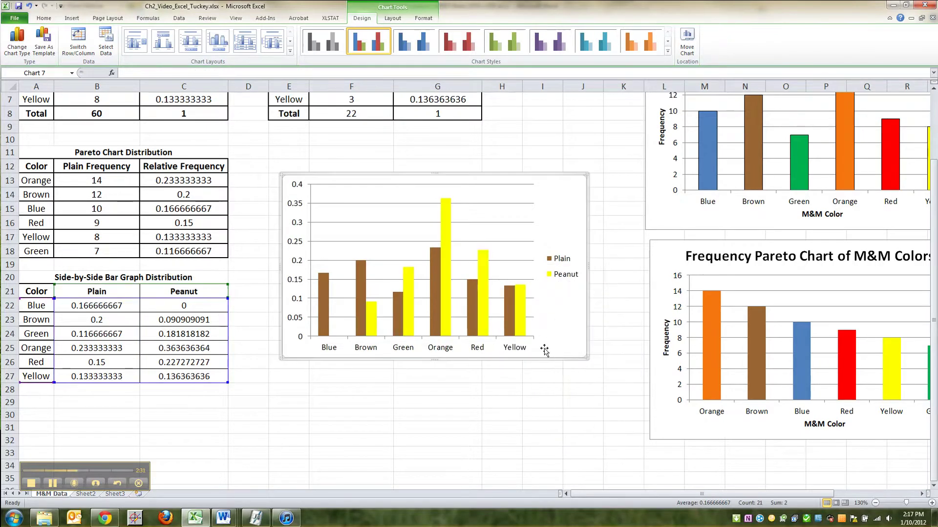
Give the Peanut series a solid-line border, then revisit the Plain bars' fill colour.
click(452, 263)
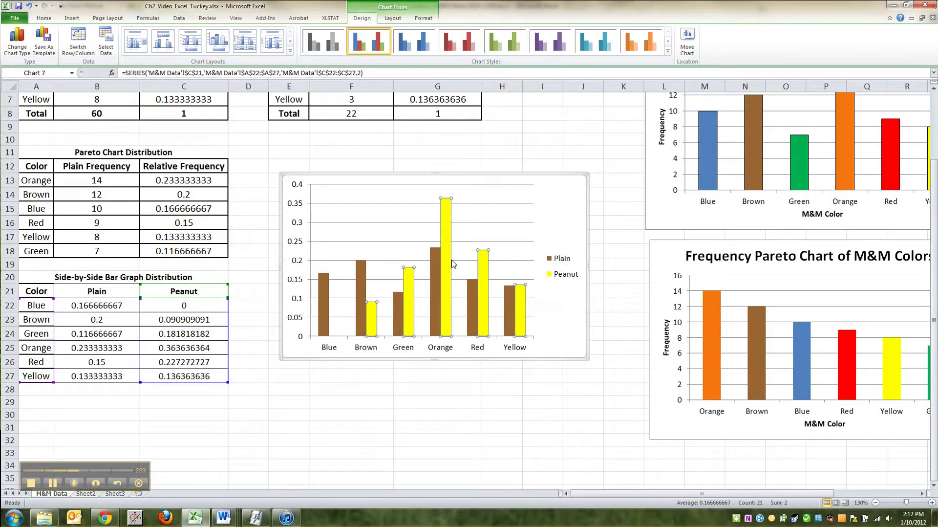
right_click(447, 261)
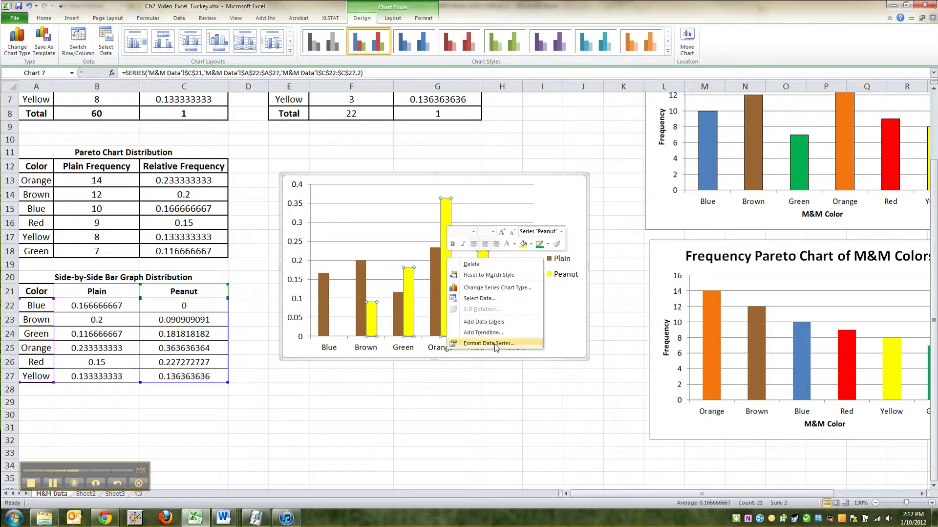
click(496, 343)
click(594, 180)
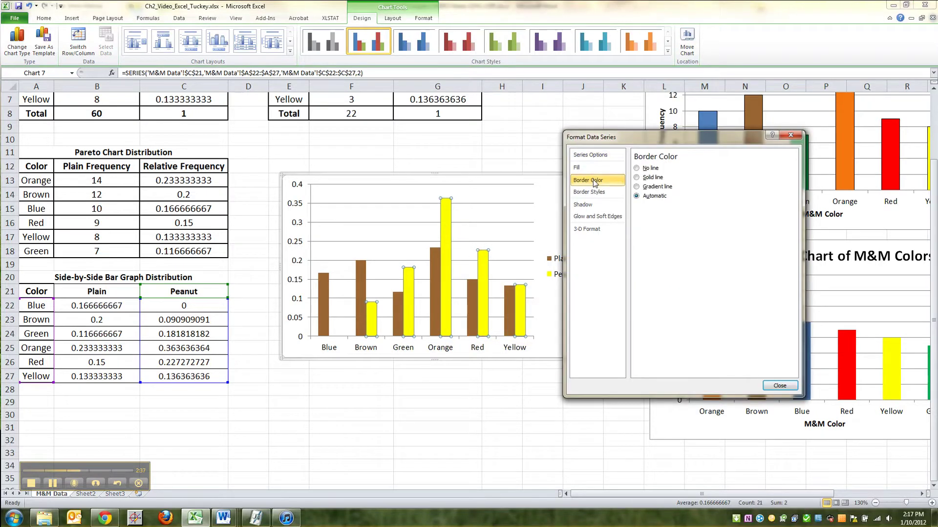
click(637, 178)
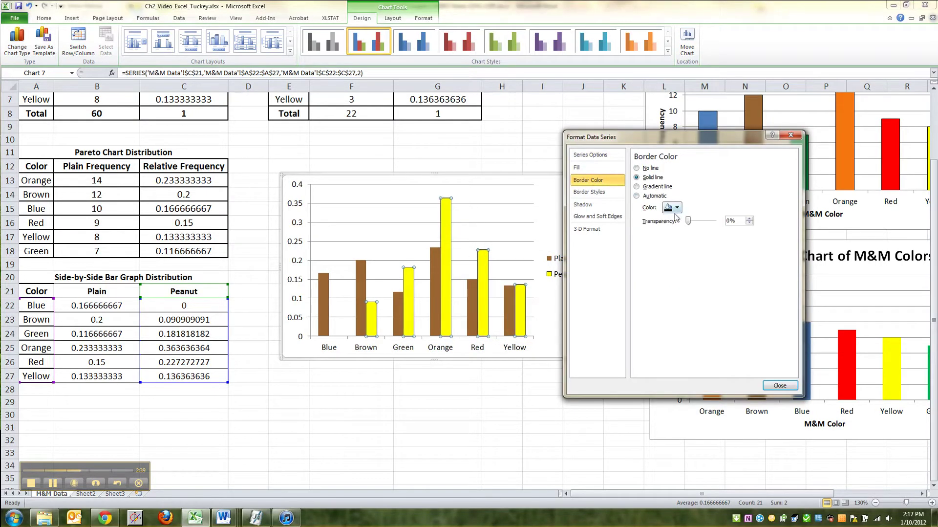
click(780, 385)
right_click(508, 313)
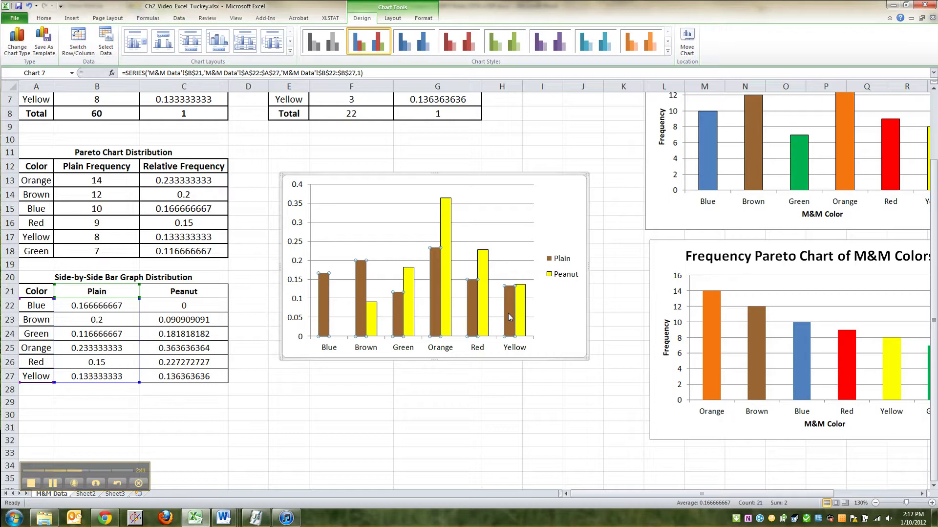
click(593, 299)
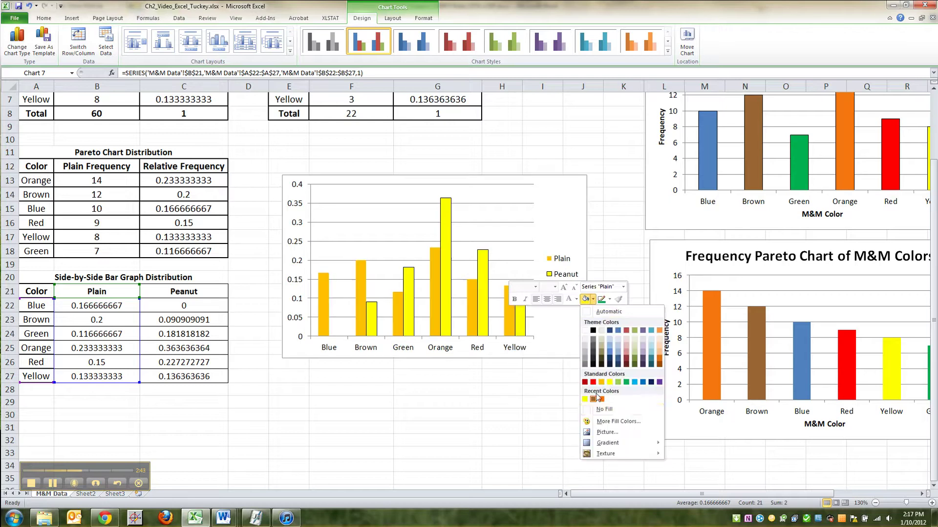
Fill the Plain bars with a darker custom brown from More Fill Colors.
click(606, 420)
click(253, 199)
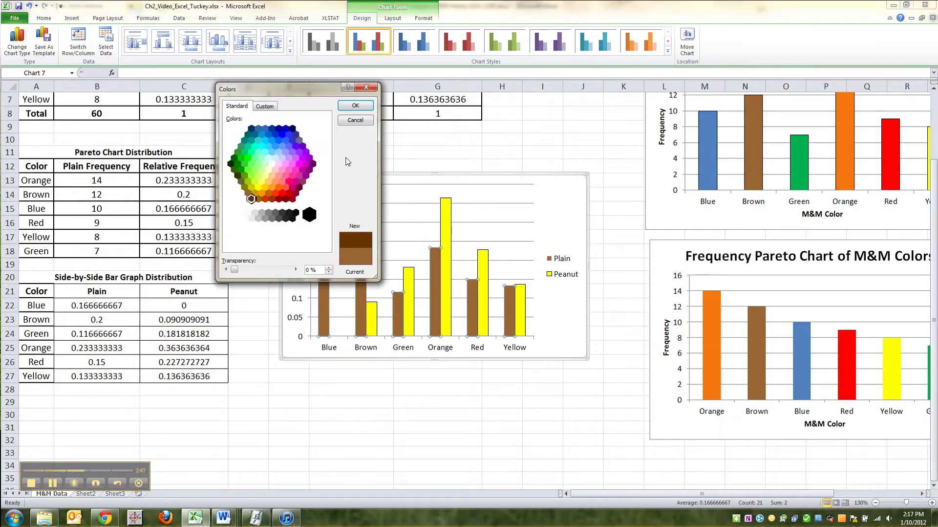
click(355, 105)
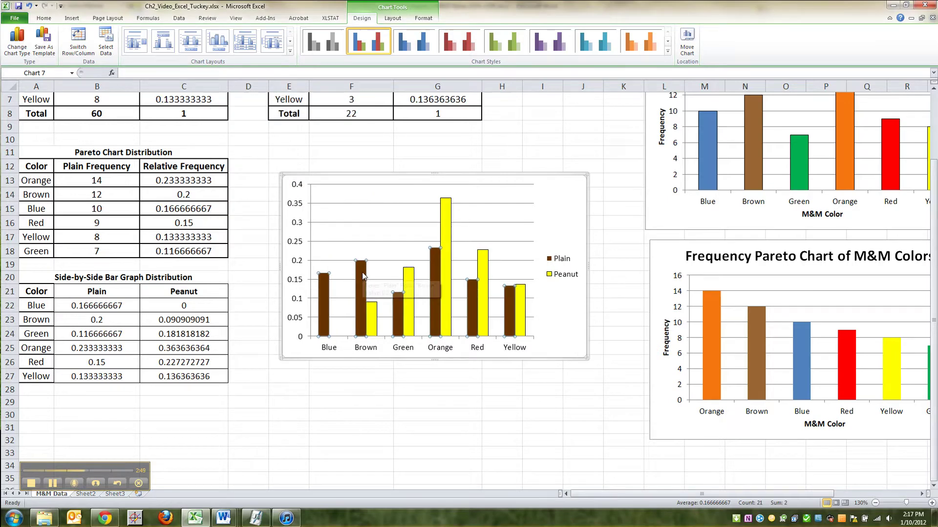
Select the whole chart and move it slightly lower on the sheet.
click(379, 252)
click(579, 268)
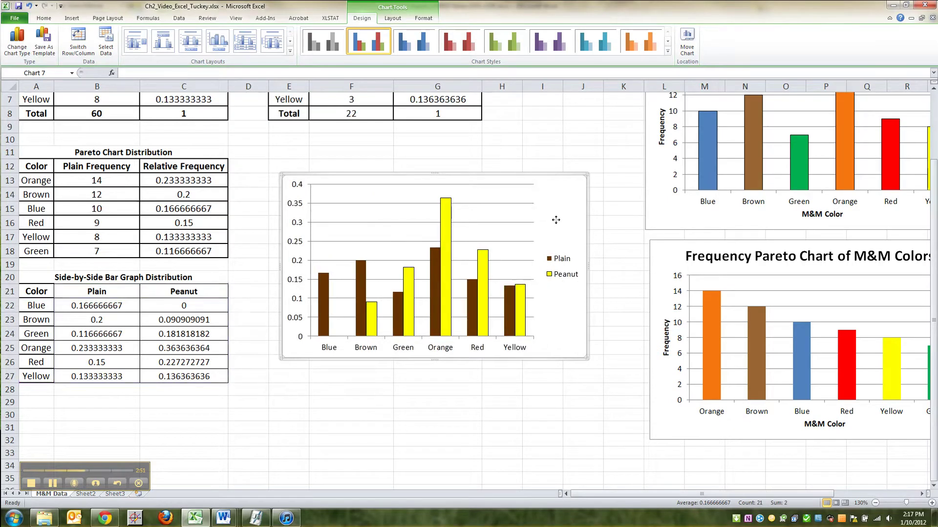
click(561, 237)
drag(570, 178, 568, 192)
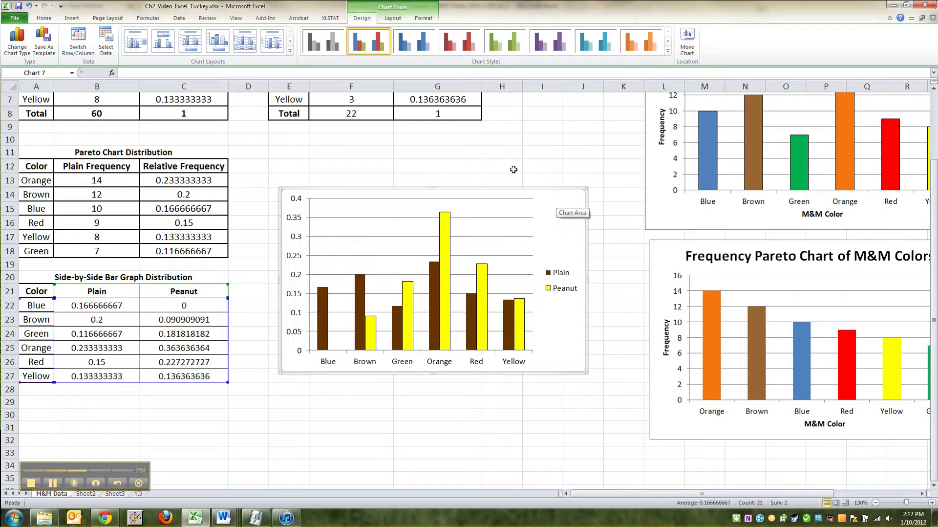
click(392, 18)
Add the title 'Side-by-Side Bar Graph of M&M Color' above the chart.
click(154, 44)
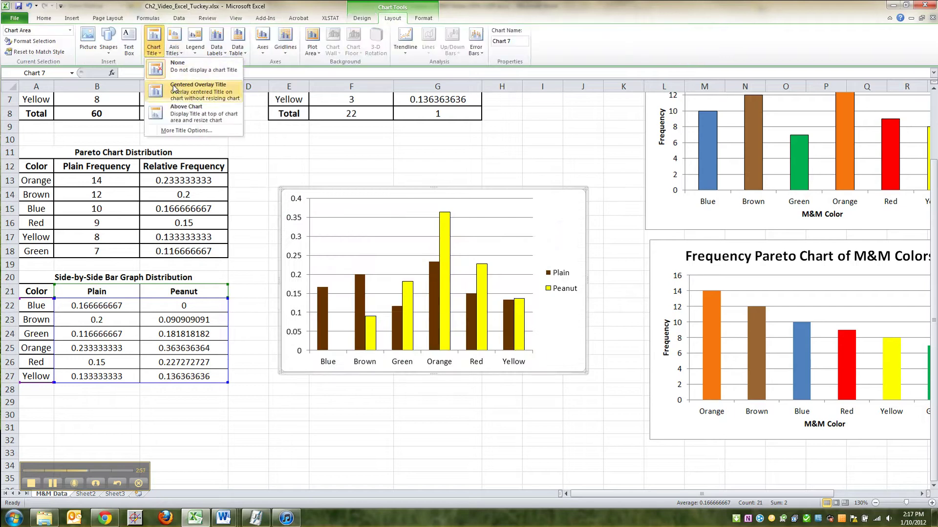
click(186, 113)
text(Sid)
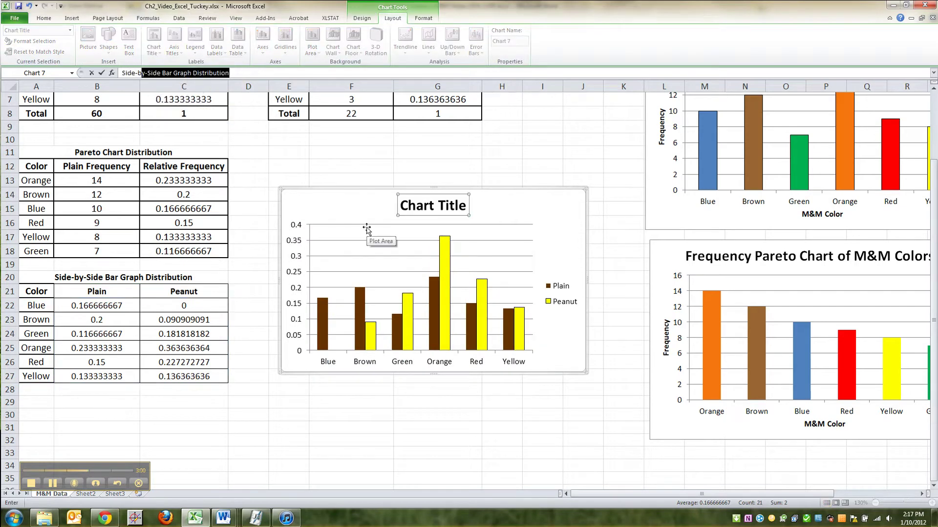
drag(228, 72, 194, 75)
text(of)
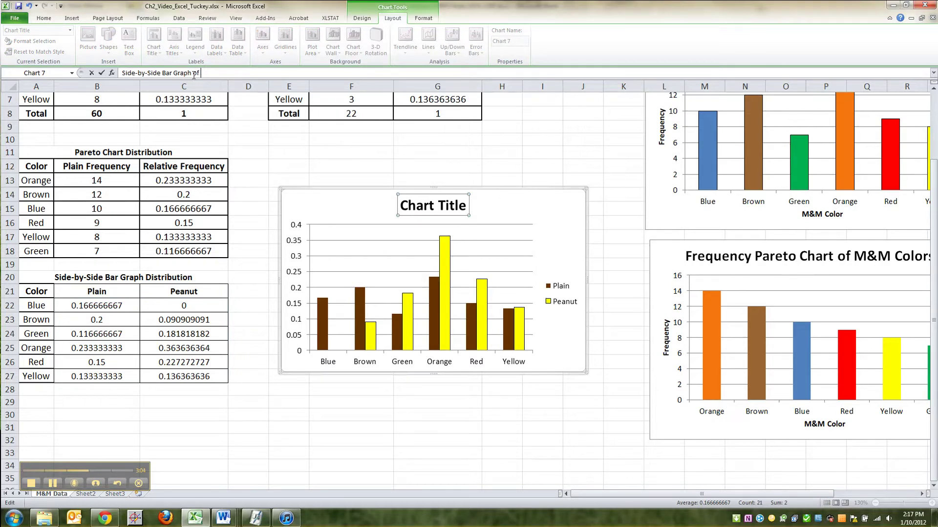
text( M&M Color)
key(Return)
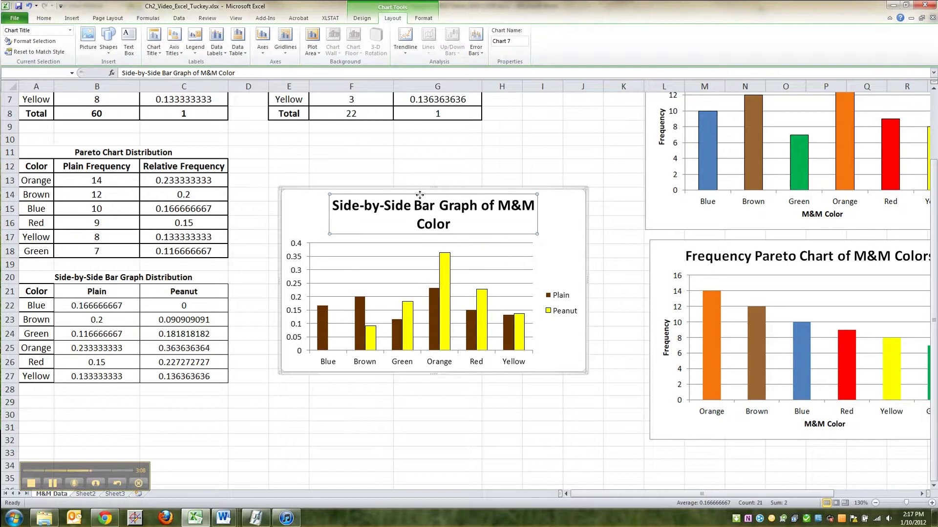
click(262, 75)
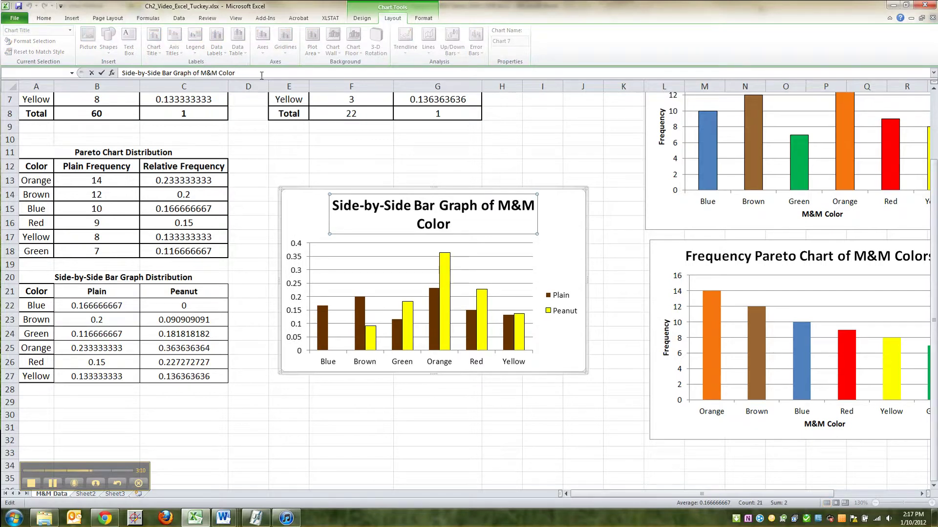
click(310, 203)
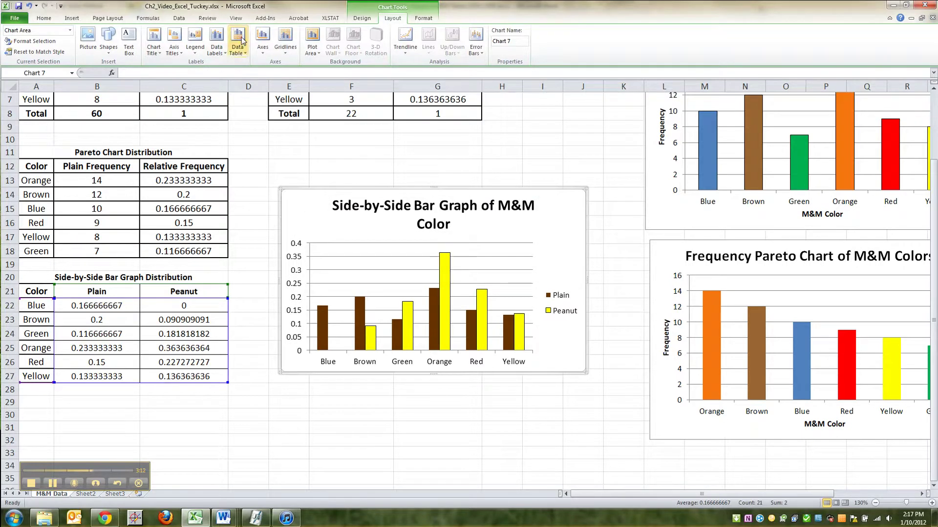
Add the horizontal axis title 'M&M Color' below the axis.
click(178, 48)
mouse_move(229, 64)
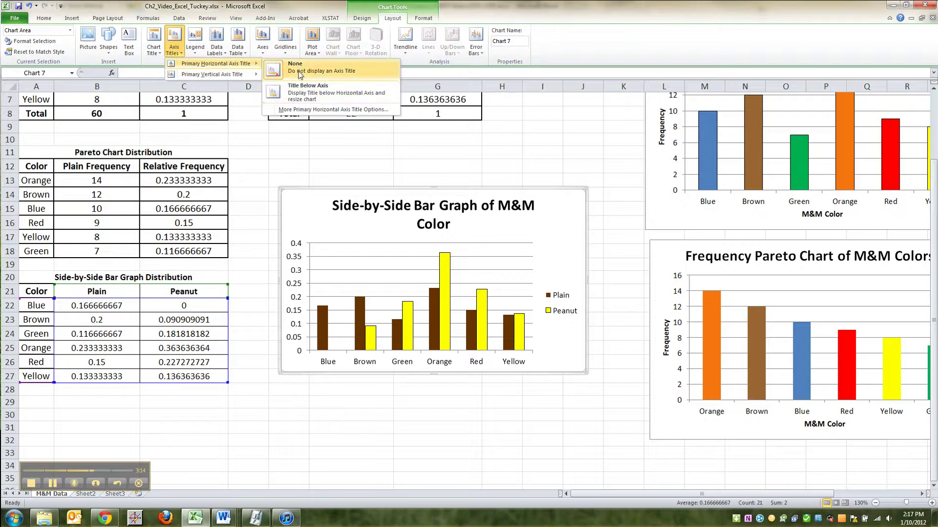
click(306, 90)
text(M&M Color)
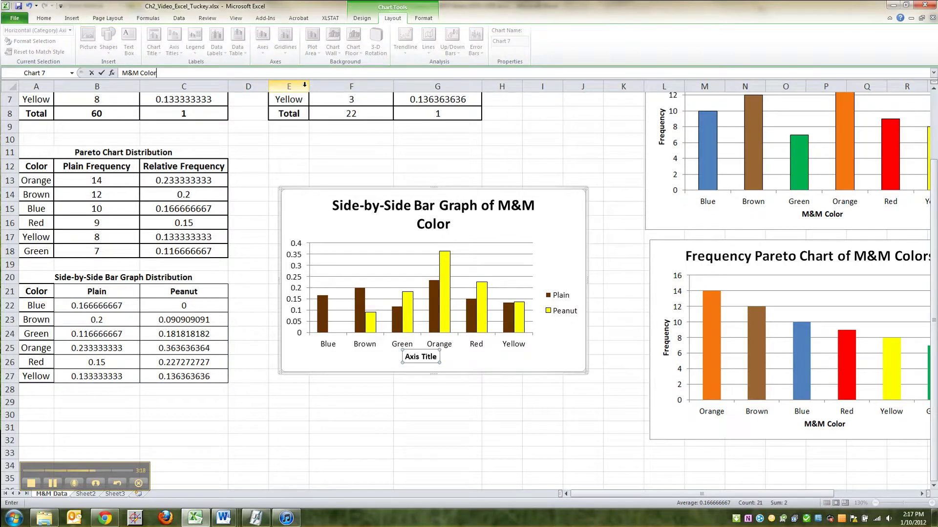
click(293, 224)
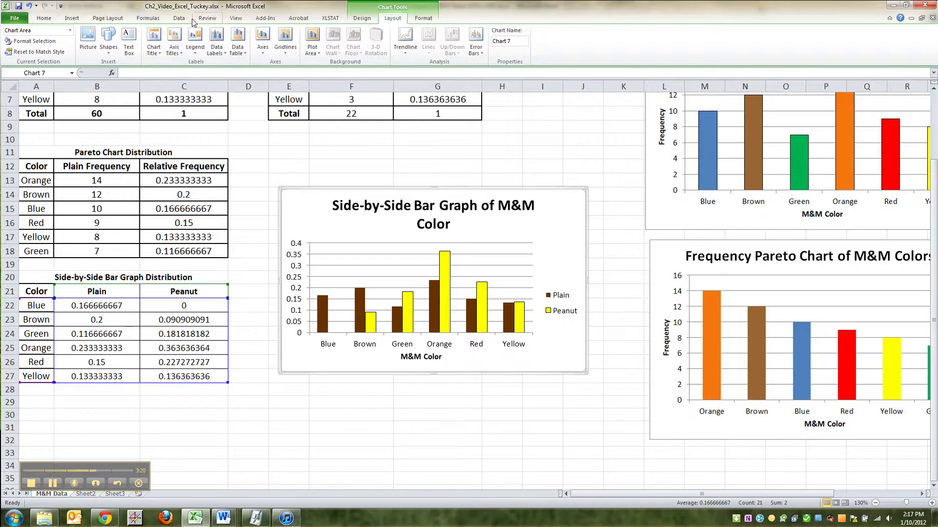
Add a rotated vertical axis title reading 'Relative Frequency', correcting the typo.
click(177, 49)
mouse_move(215, 73)
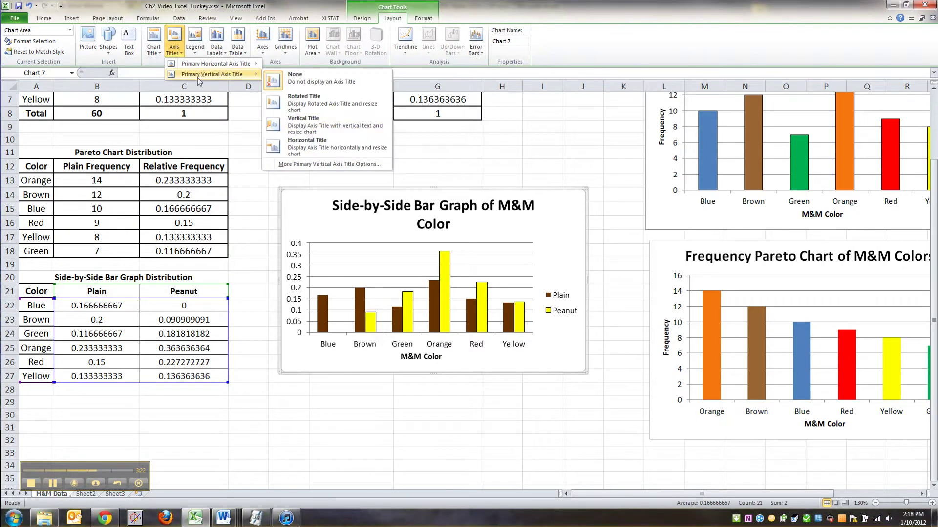
click(310, 127)
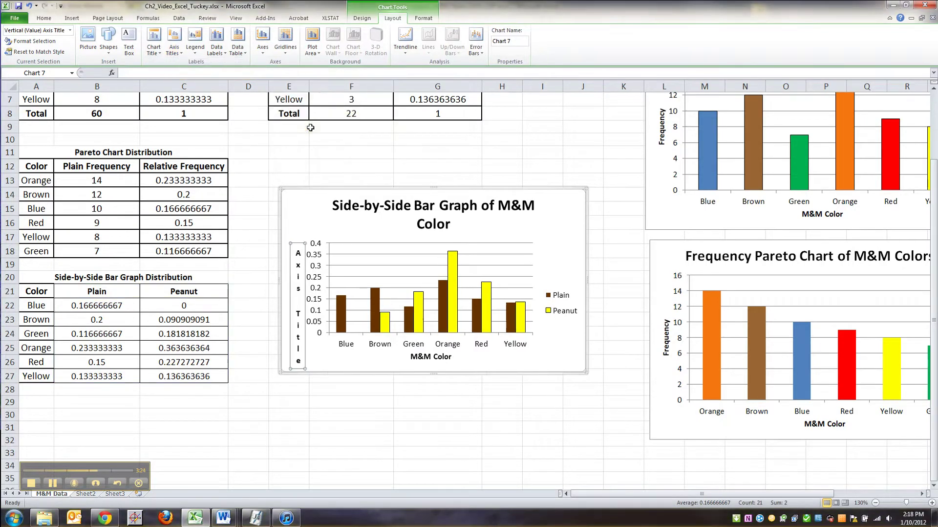
key(Delete)
click(175, 49)
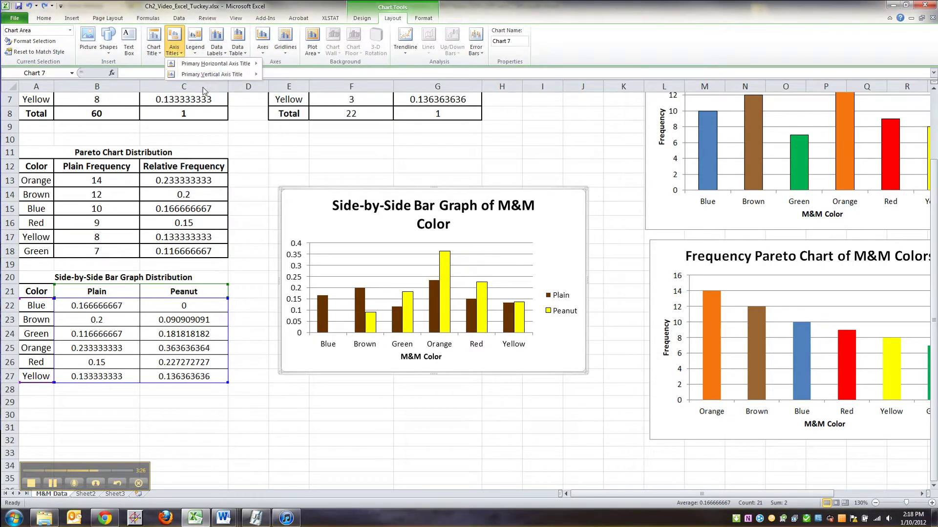
click(319, 99)
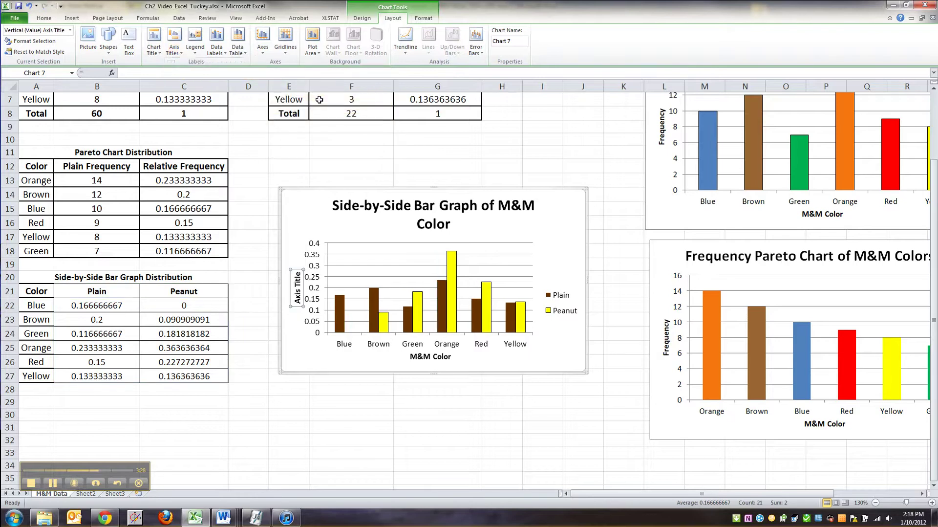
text(Relative Freq)
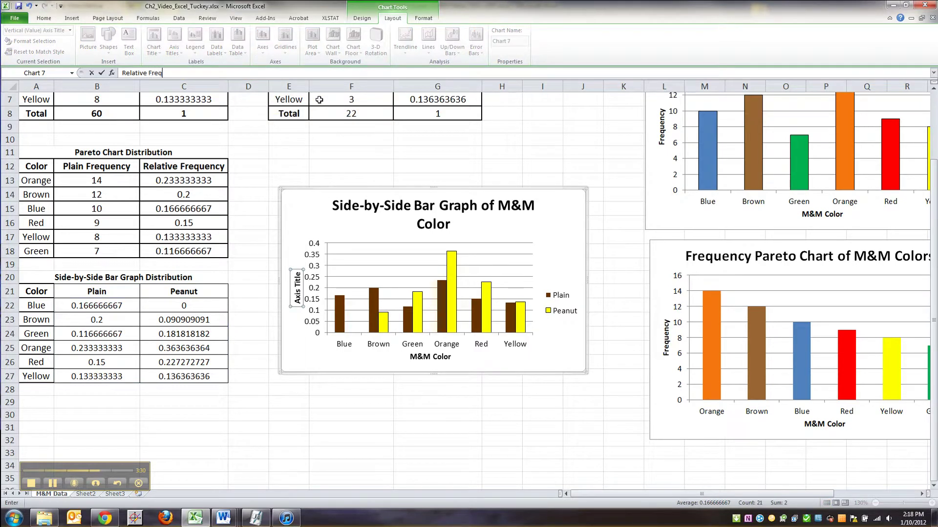
text(euenc)
key(BackSpace)
key(BackSpace)
text(ncy)
key(Return)
click(575, 226)
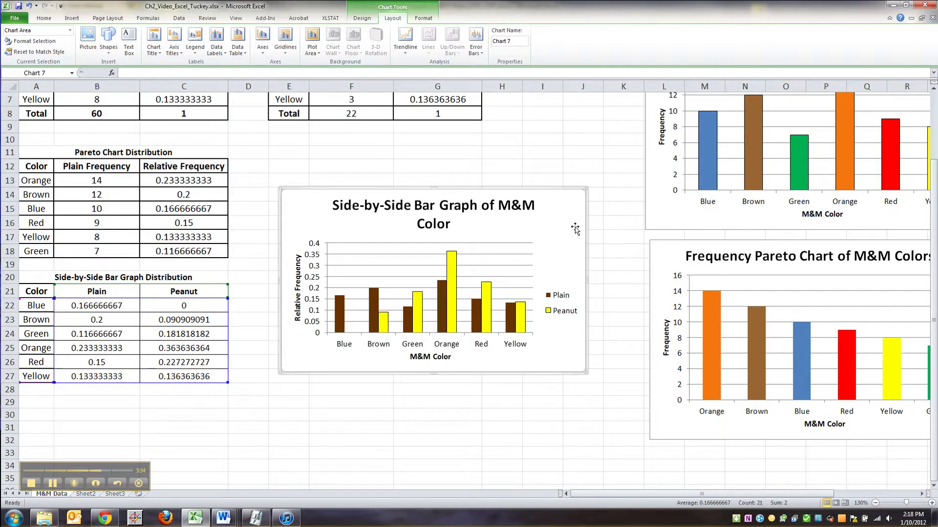
Replace Word's old blue-and-red chart with the Excel chart, keeping its brown and yellow colours.
drag(576, 194, 614, 256)
scroll(497, 366, down, 2)
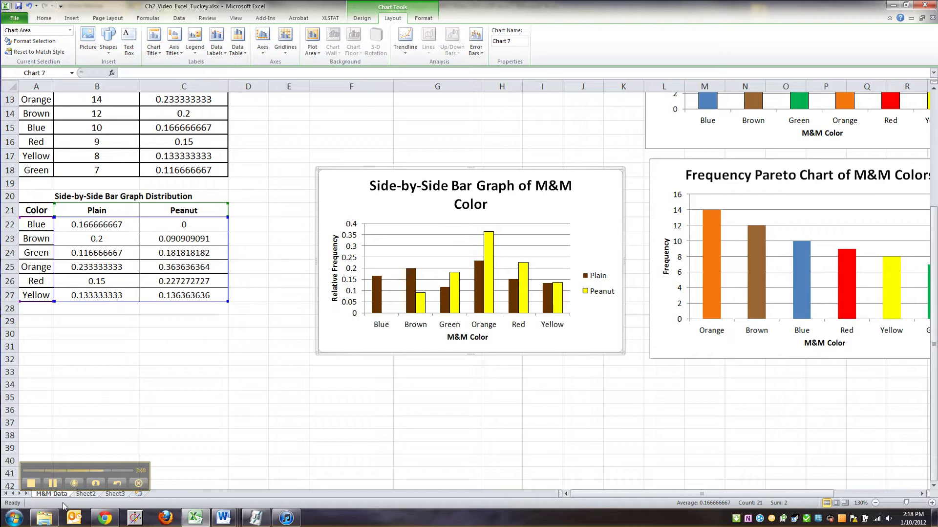
mouse_move(223, 517)
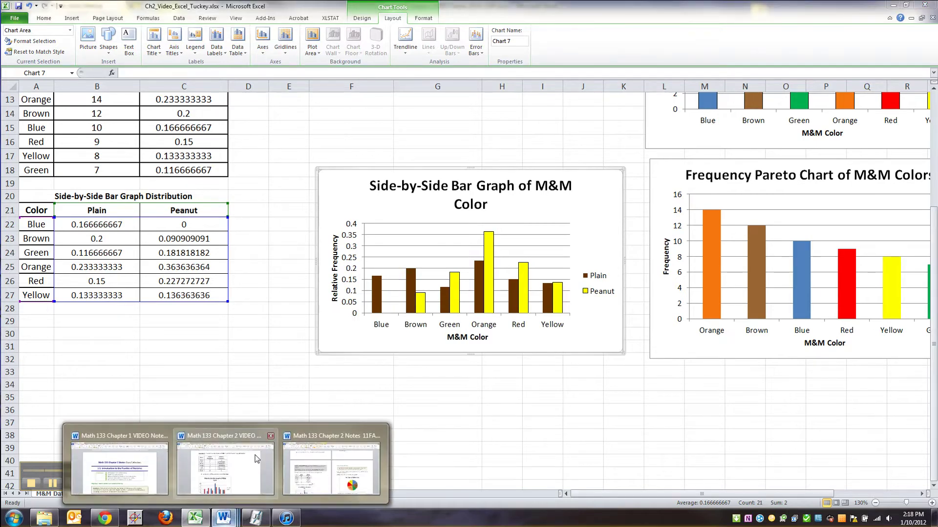
click(132, 459)
click(215, 190)
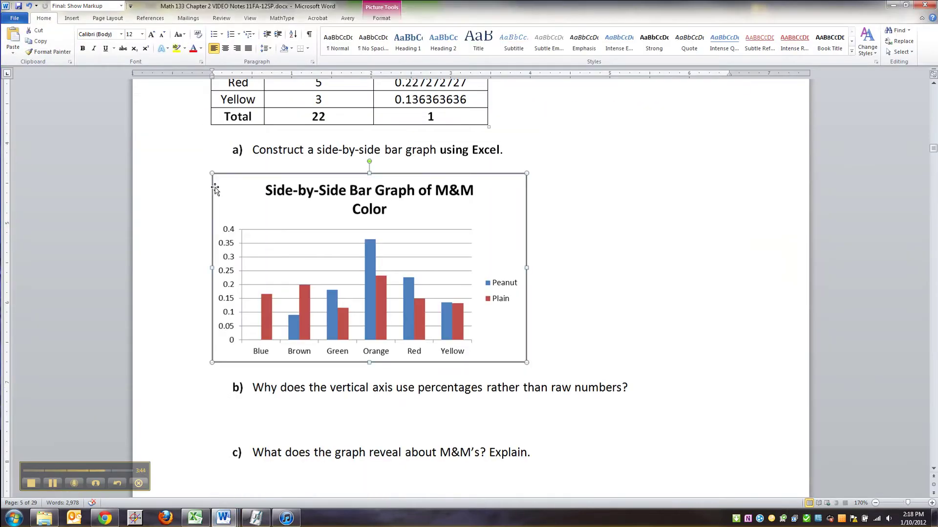
key(Delete)
key(ctrl+v)
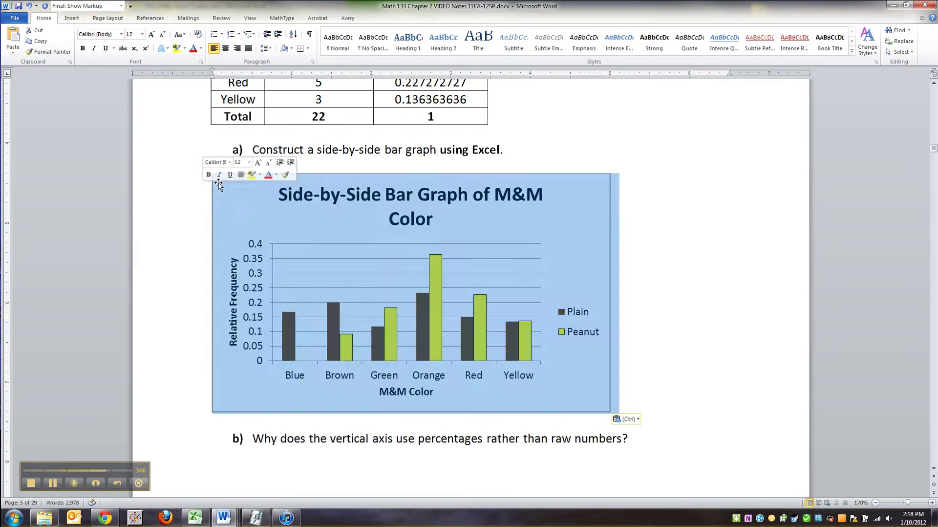
click(236, 204)
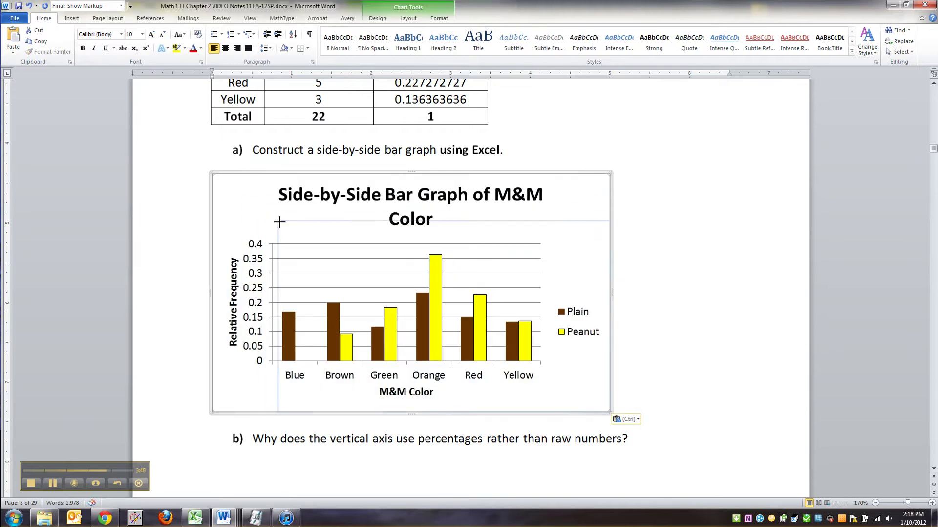
Shrink the pasted chart to fit the page and place the cursor under question b).
click(586, 320)
scroll(577, 320, down, 3)
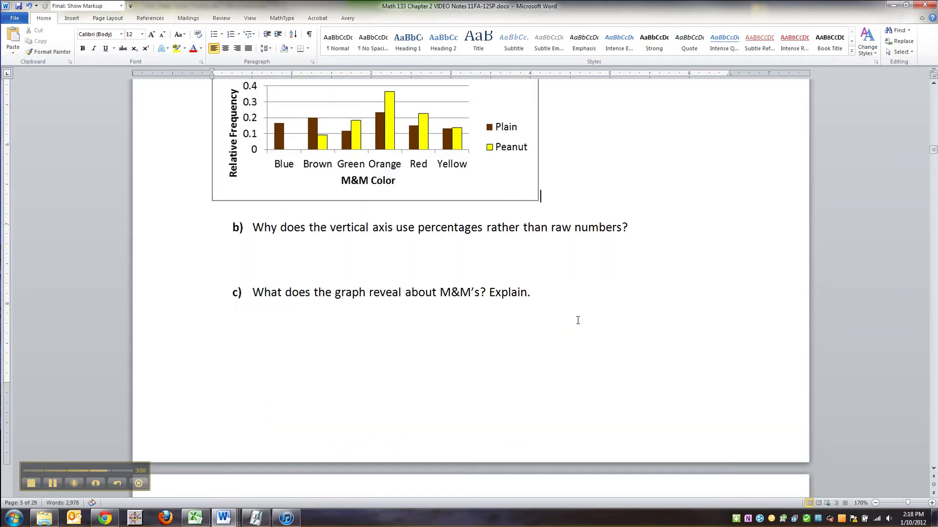
scroll(578, 320, up, 3)
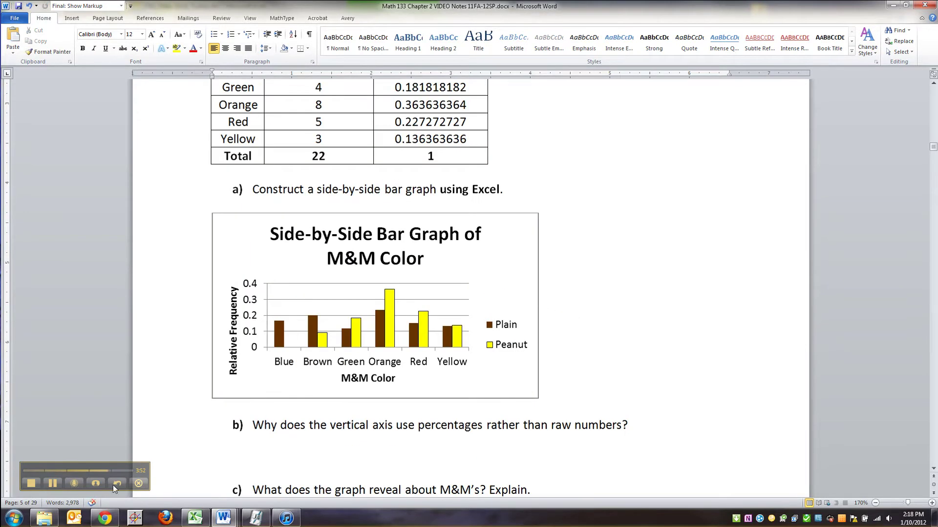
scroll(244, 382, down, 2)
click(245, 339)
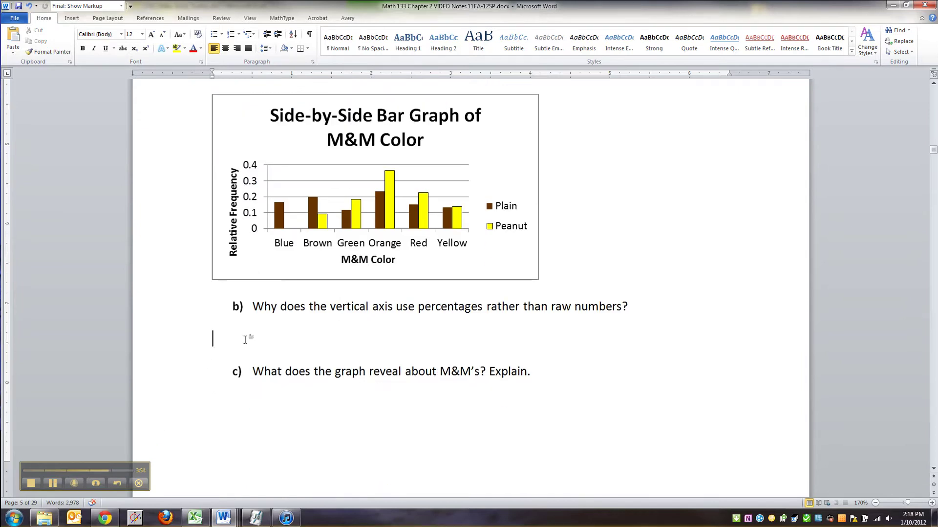
scroll(427, 313, up, 2)
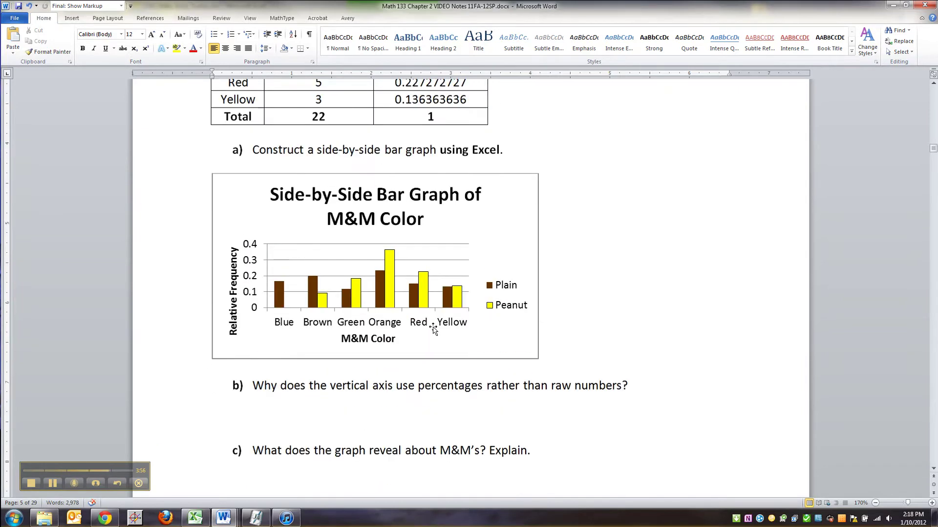
scroll(458, 389, up, 1)
scroll(396, 377, down, 3)
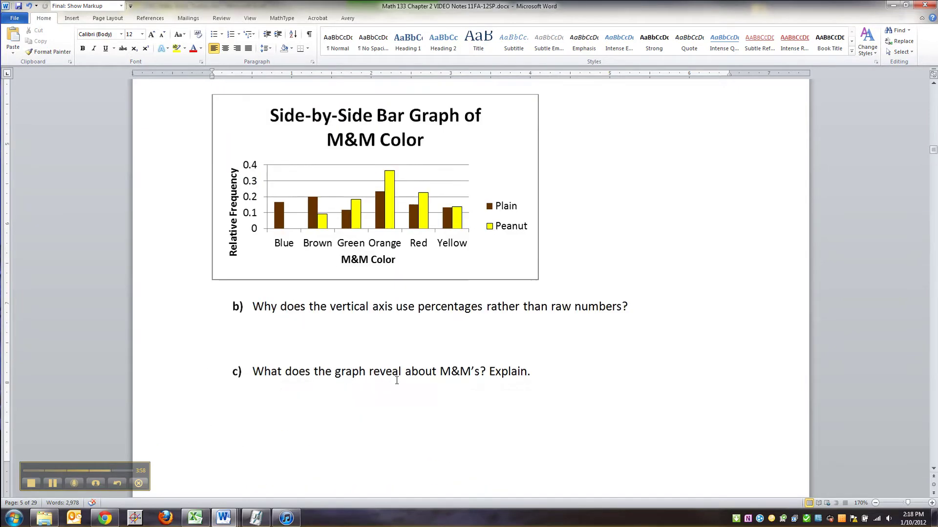
click(196, 516)
mouse_move(484, 240)
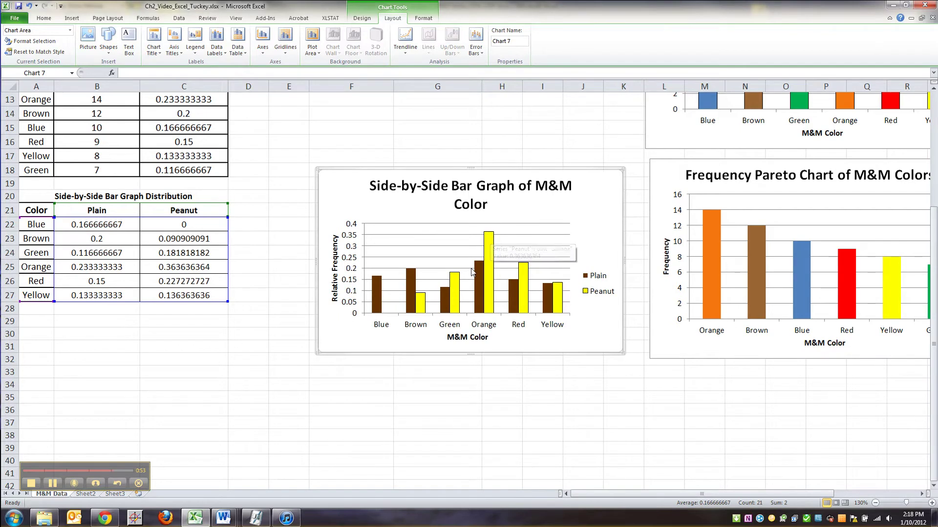
mouse_move(477, 266)
scroll(367, 299, up, 4)
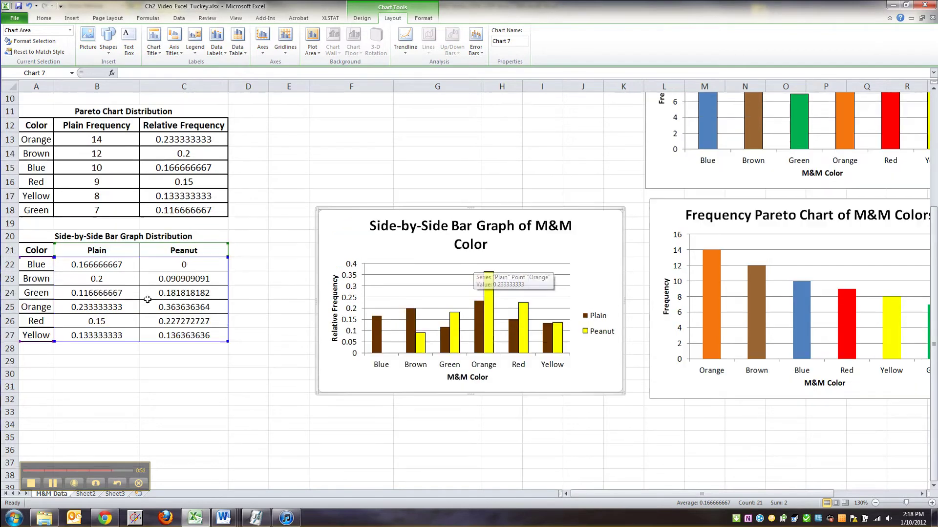
click(364, 215)
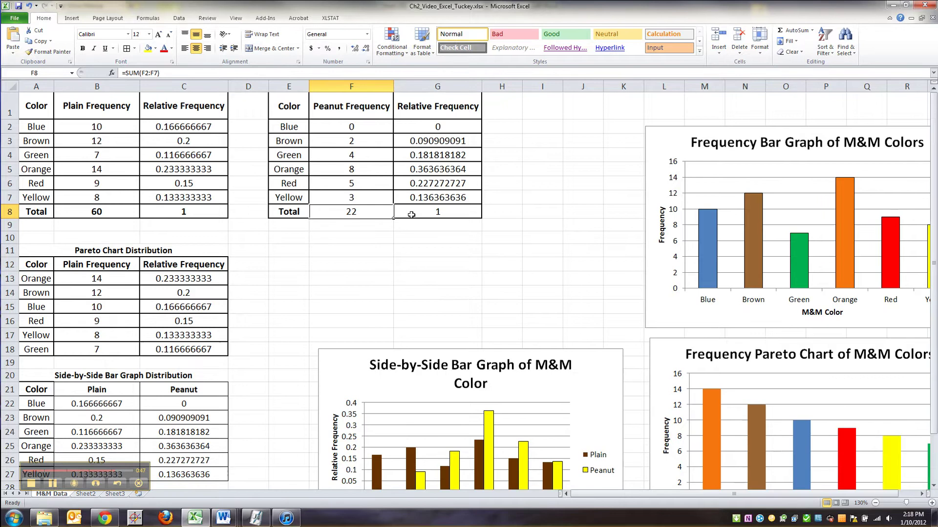
drag(411, 214, 380, 214)
click(293, 250)
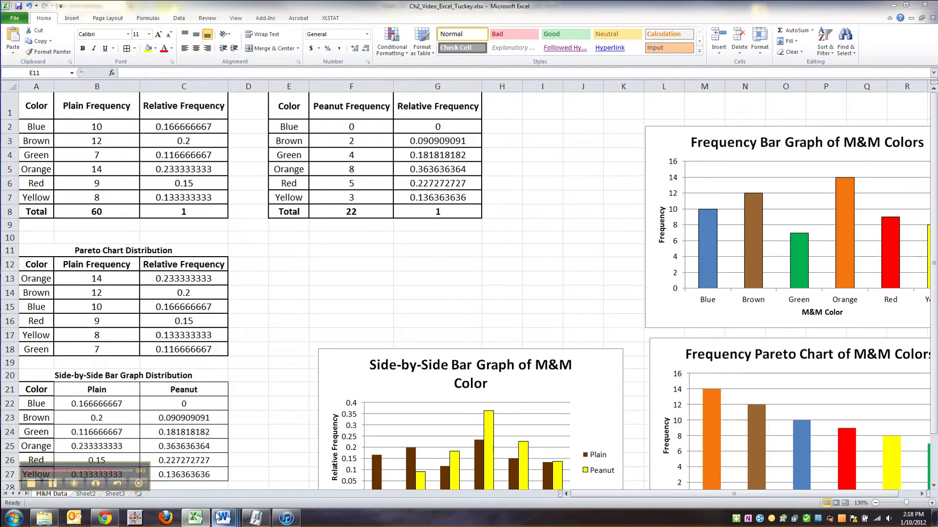
Type a bold answer under question b) contrasting the peanut bag's 22 M&M's with plain's 60.
mouse_move(223, 517)
click(227, 473)
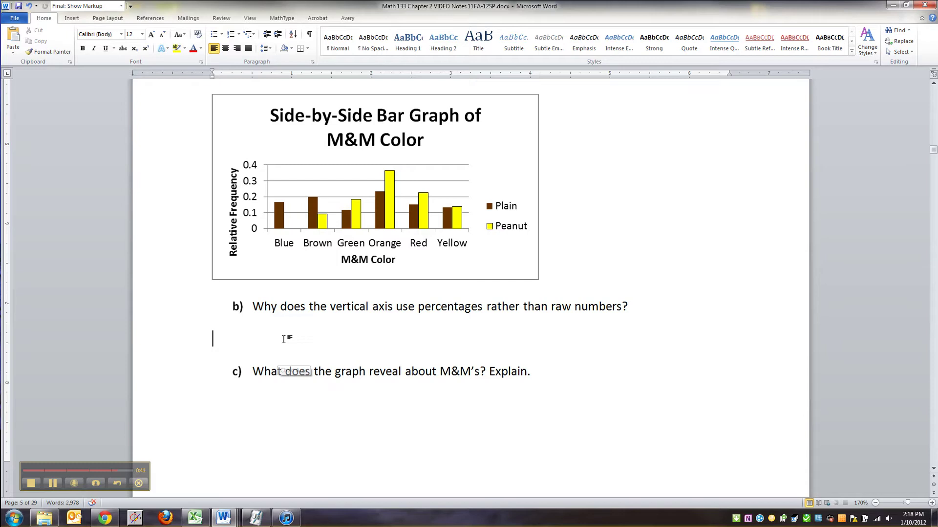
click(56, 484)
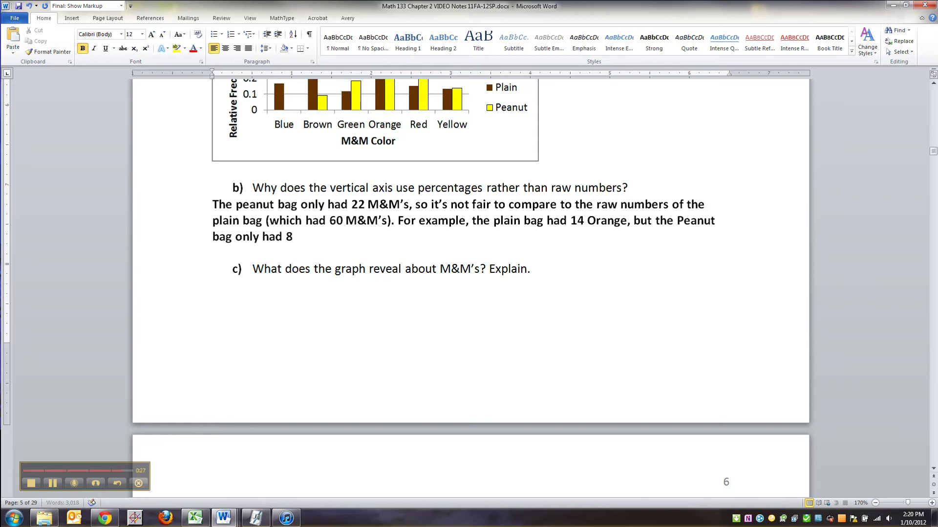
text(so if you compared raw numbers it would SEEM that the plain is higher, but in)
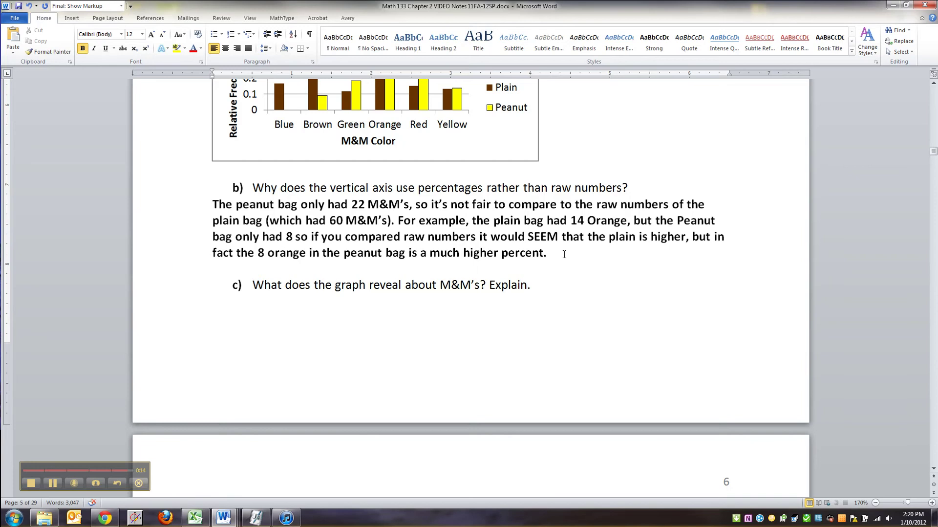
drag(257, 252, 309, 252)
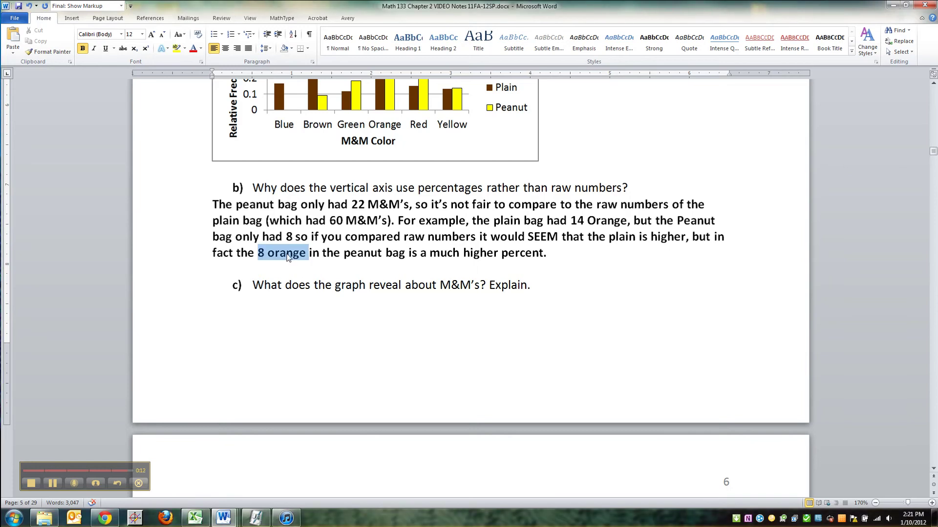
scroll(490, 252, up, 3)
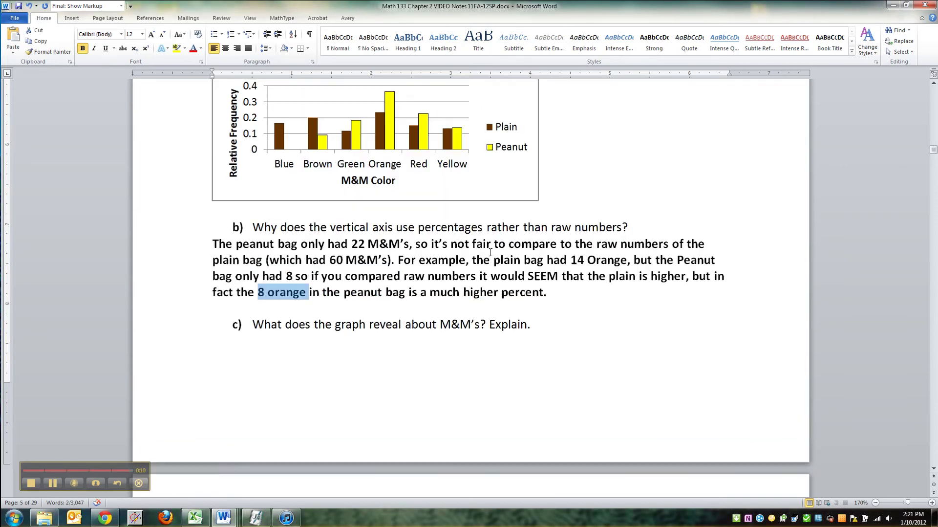
mouse_move(390, 155)
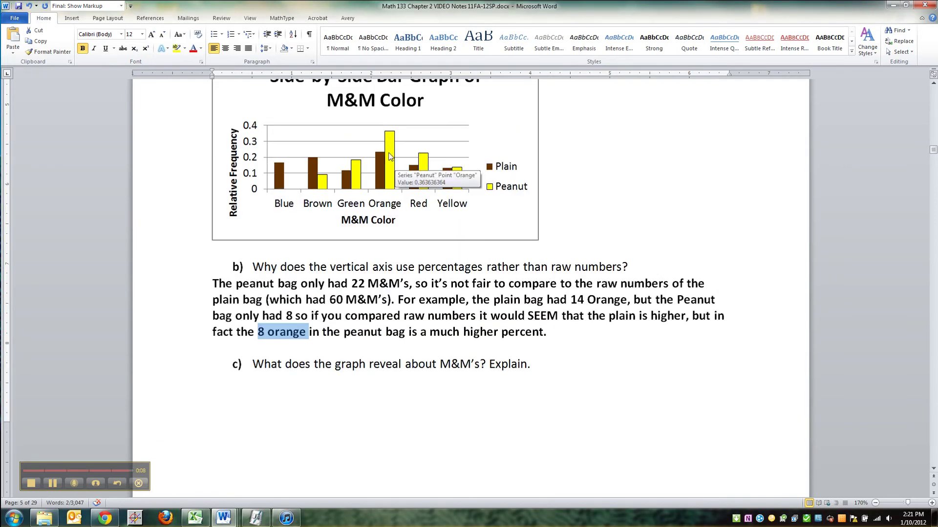